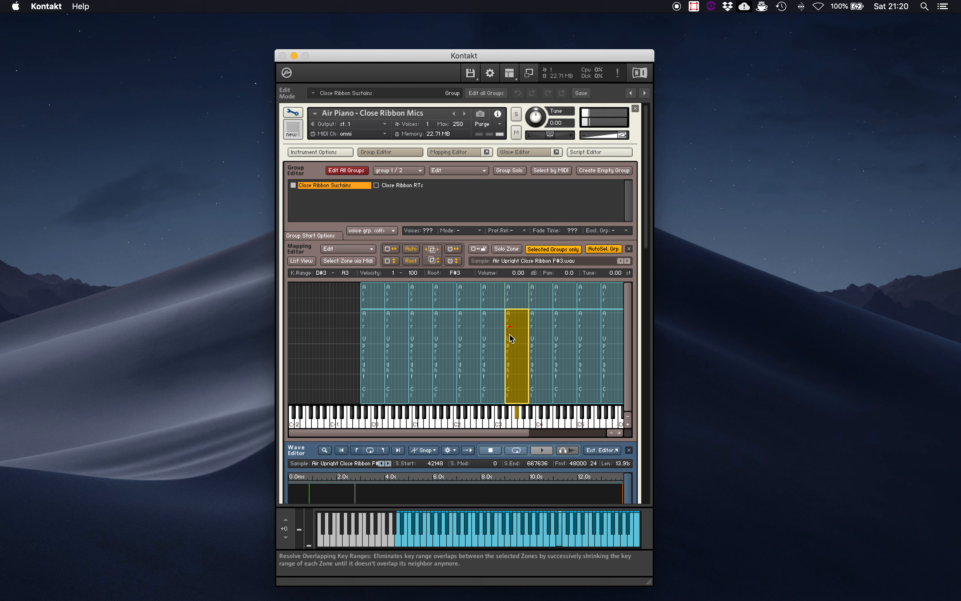
Step: Switch to RX and open Air Upright Close Ribbon F#3.wav, searching for "Ribbon F" in the Air Piano - All Signals Samples folder
click(518, 345)
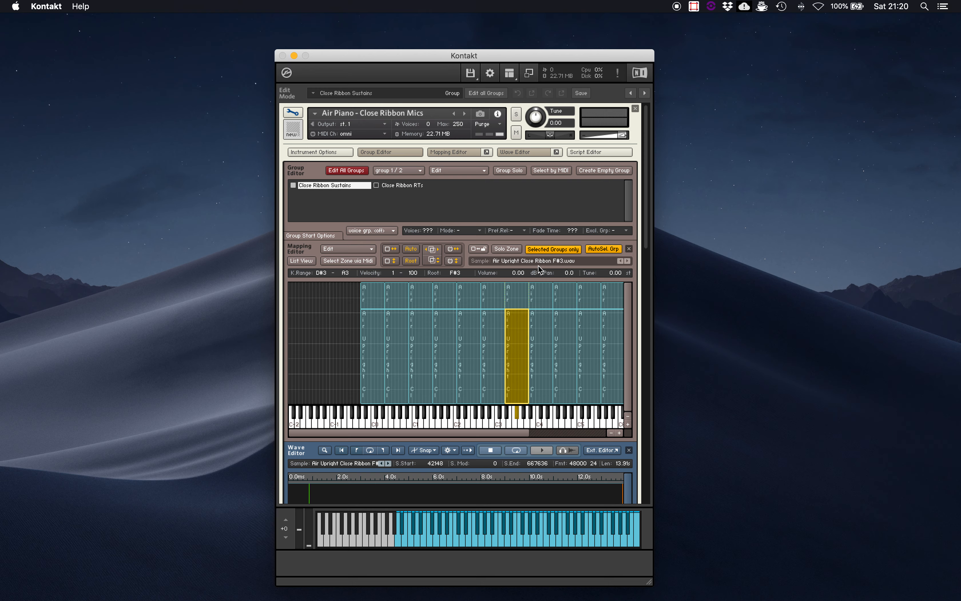
key(super+Tab)
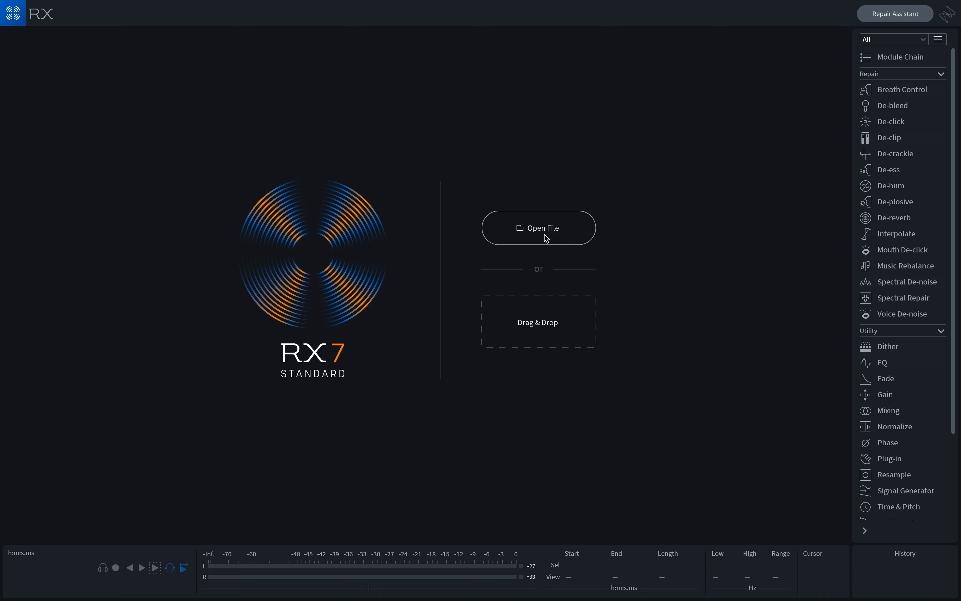
click(545, 235)
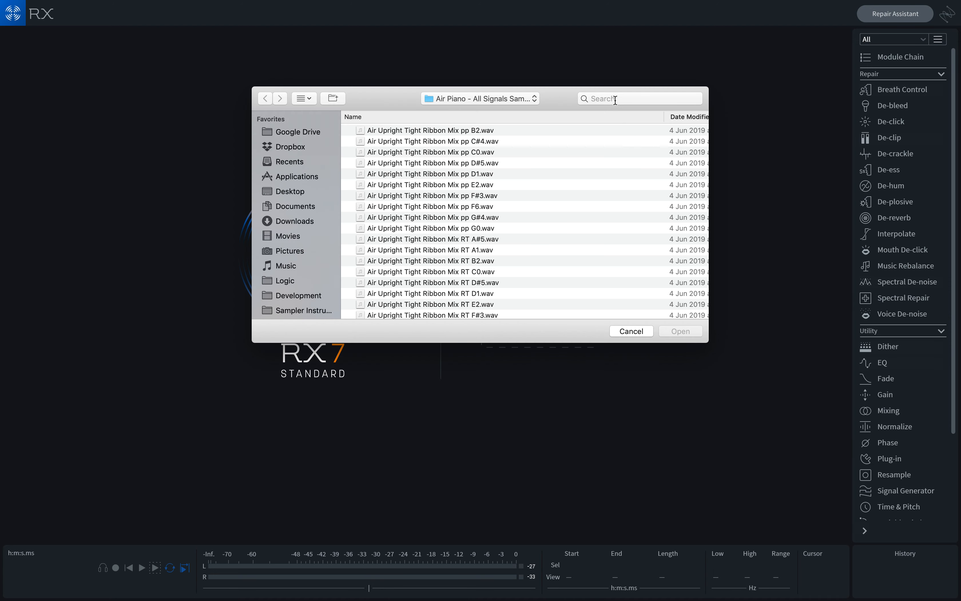
click(615, 99)
text(Ribbon F)
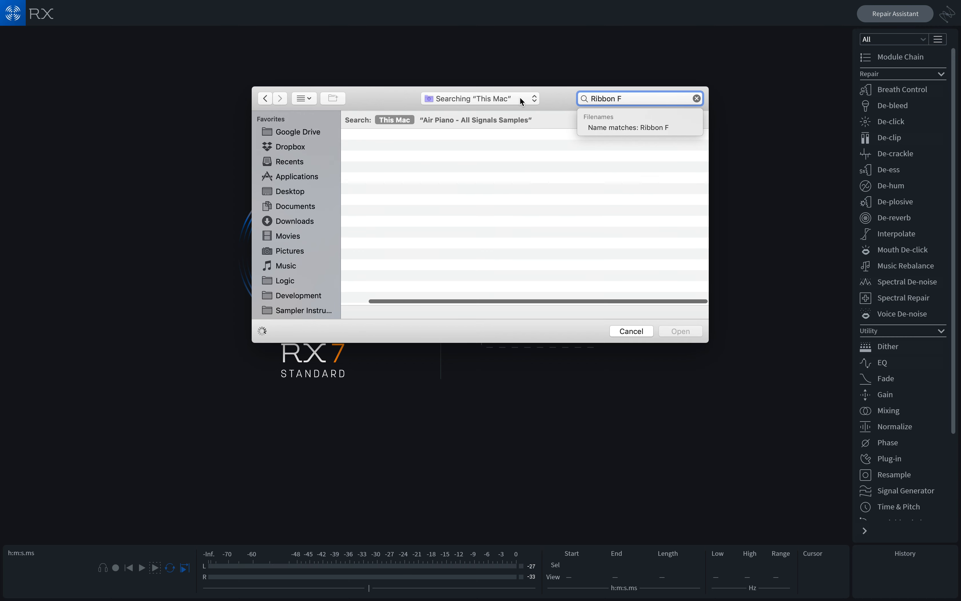
click(491, 121)
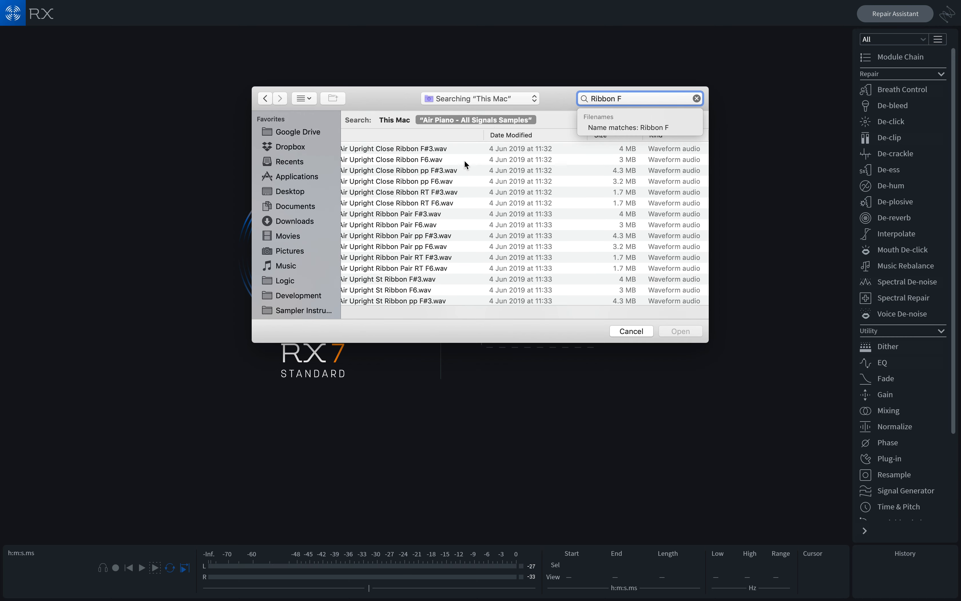
click(451, 150)
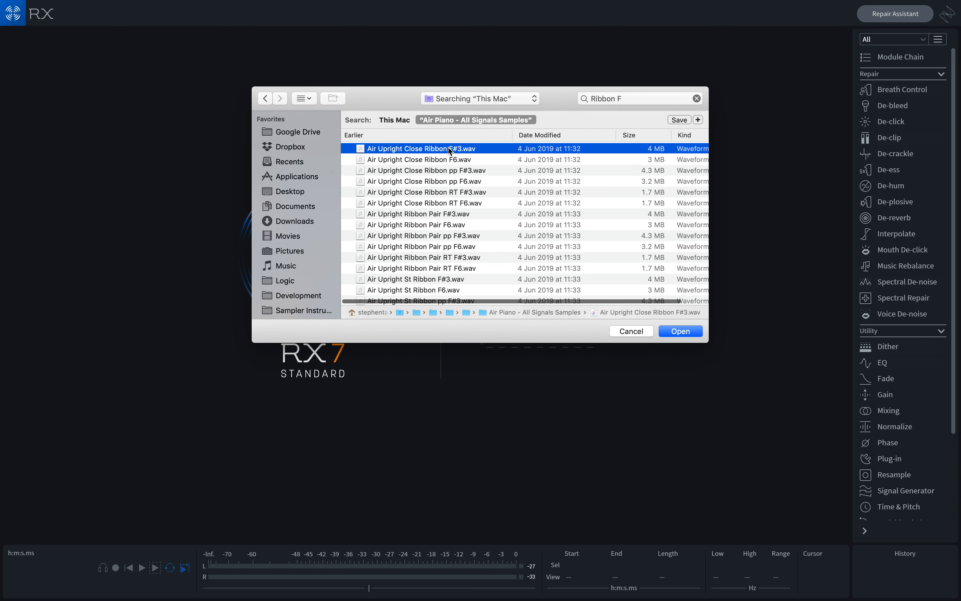
click(676, 331)
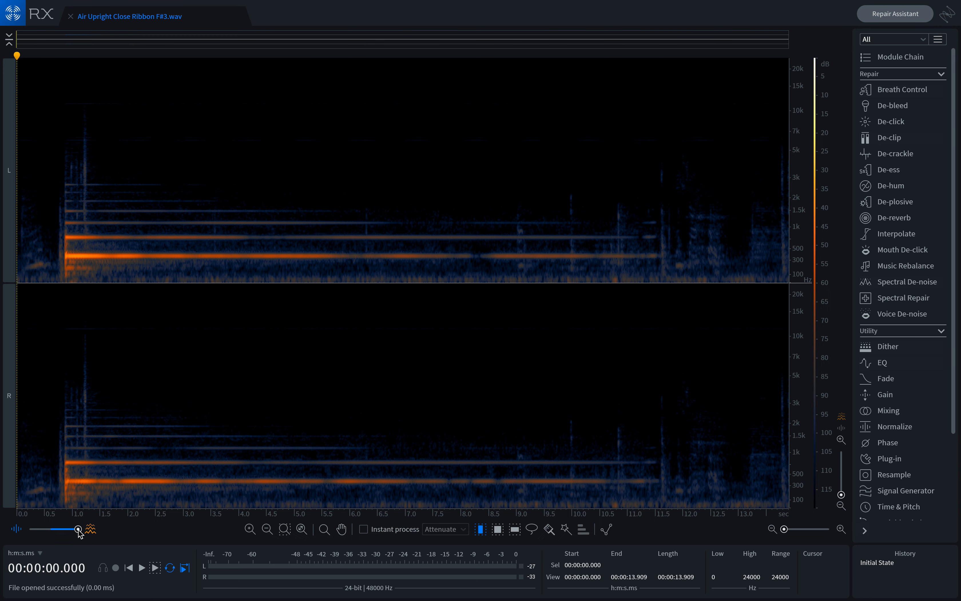
Step: Compare the waveform and spectrogram displays of the sample, adjusting the amplitude zoom
drag(79, 529, 28, 535)
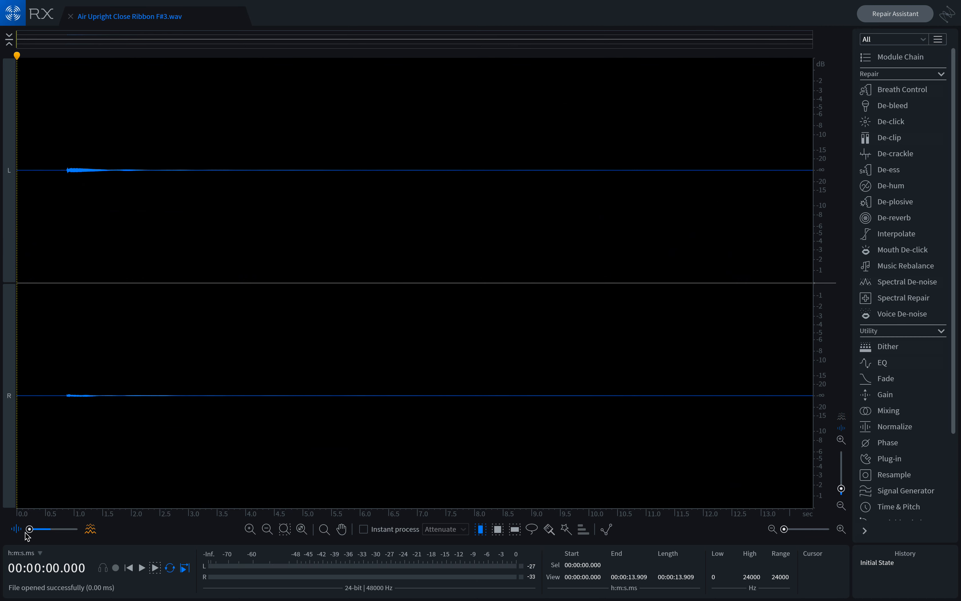
click(841, 440)
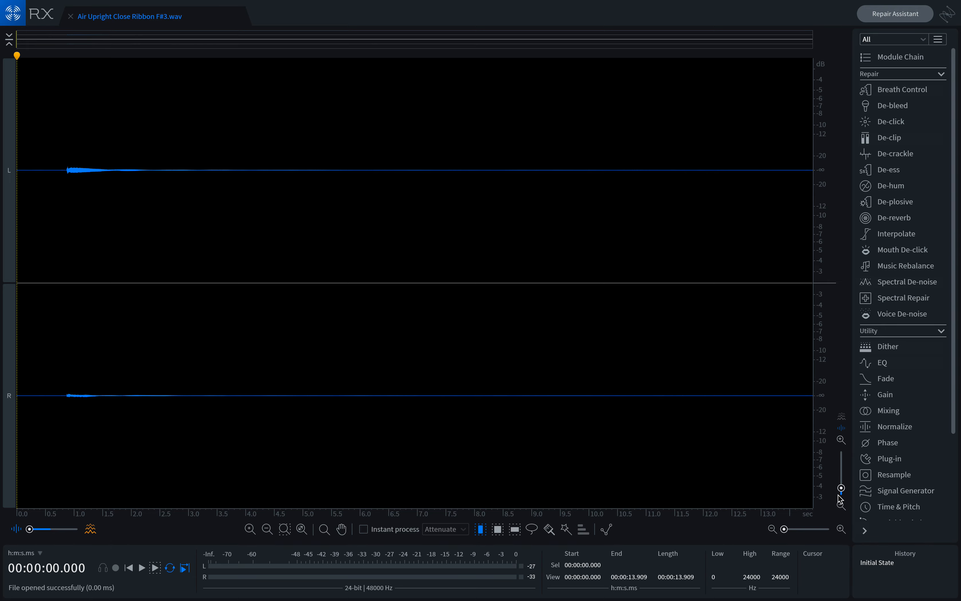
mouse_move(841, 489)
mouse_down()
mouse_move(843, 475)
mouse_move(844, 484)
mouse_up()
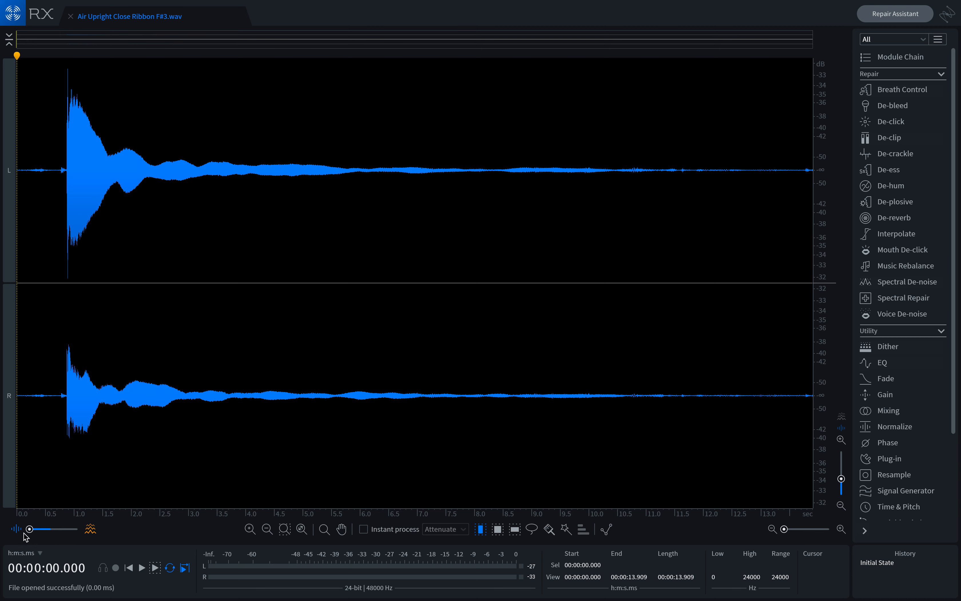
drag(30, 529, 89, 532)
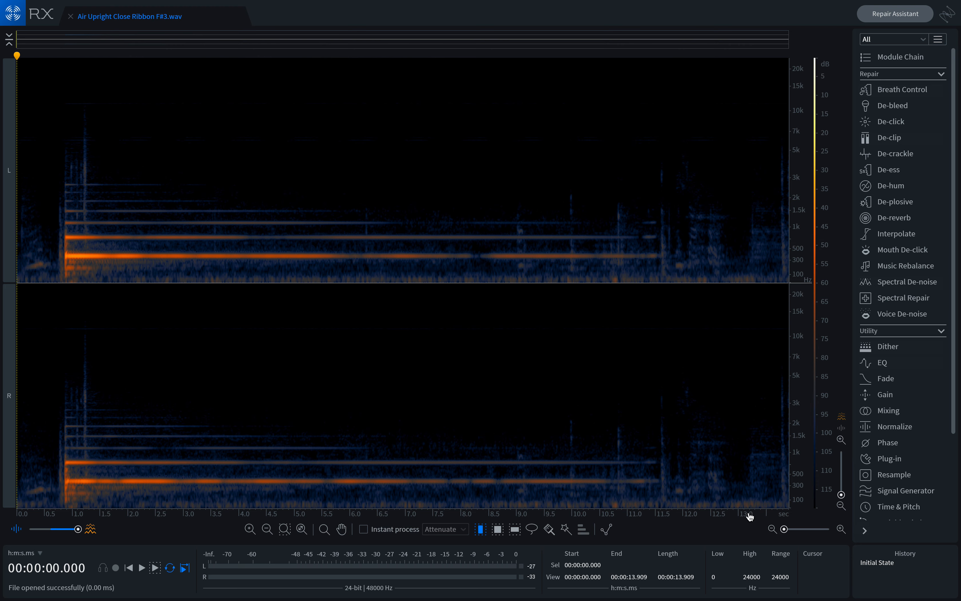
Step: Zoom in on the first three seconds of the note and play it back from the start
click(100, 177)
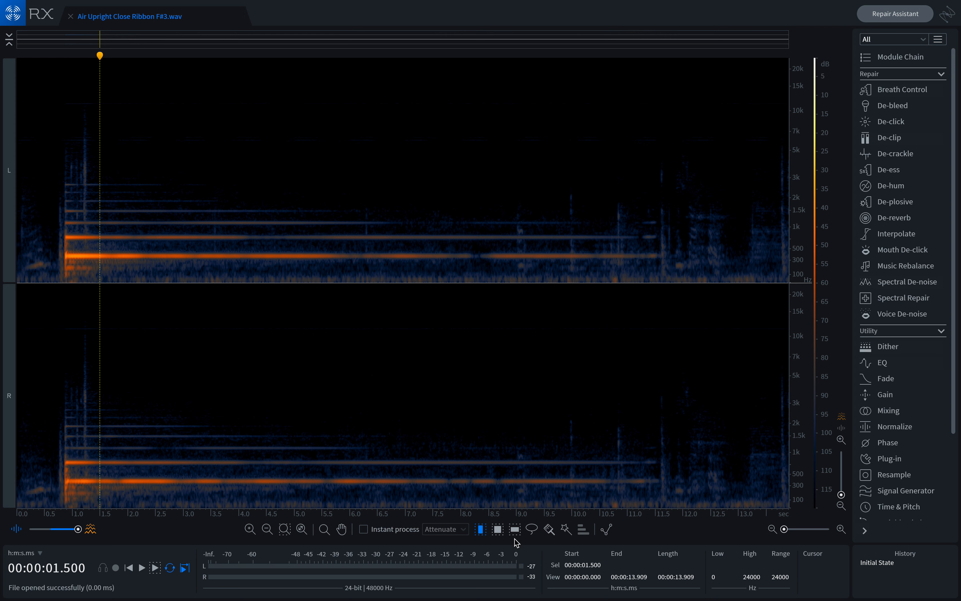
click(130, 569)
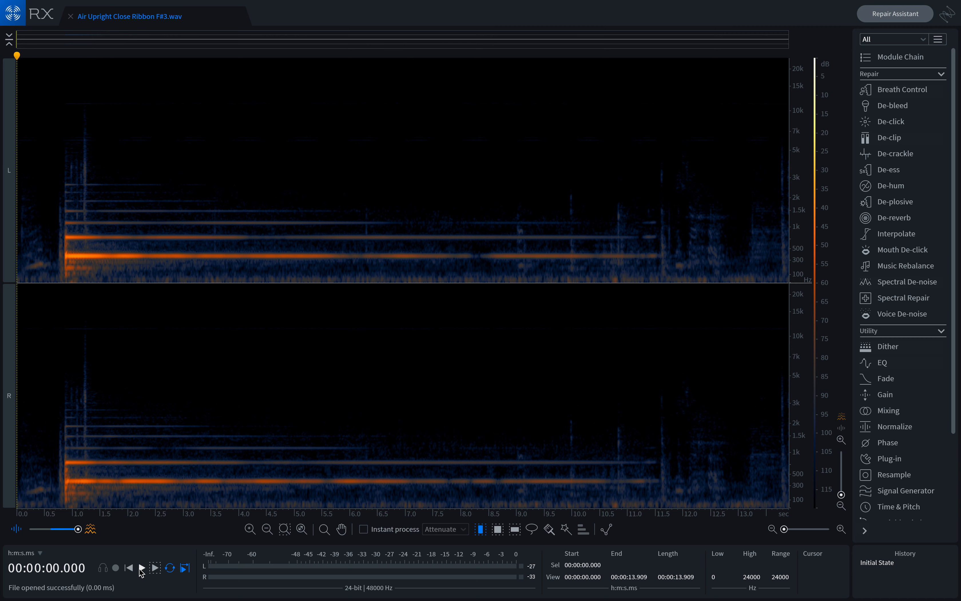
click(841, 529)
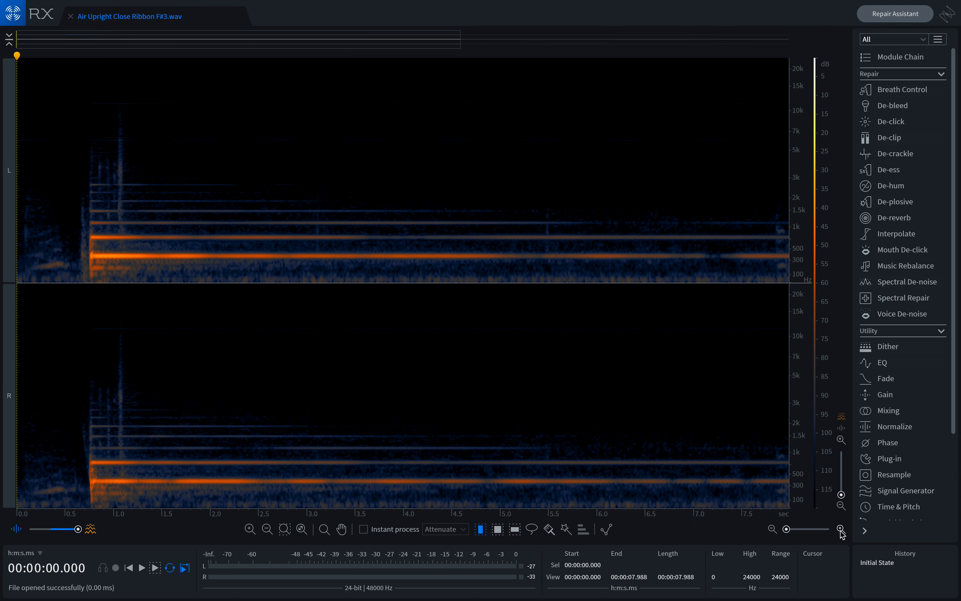
click(841, 529)
click(841, 529)
click(841, 529)
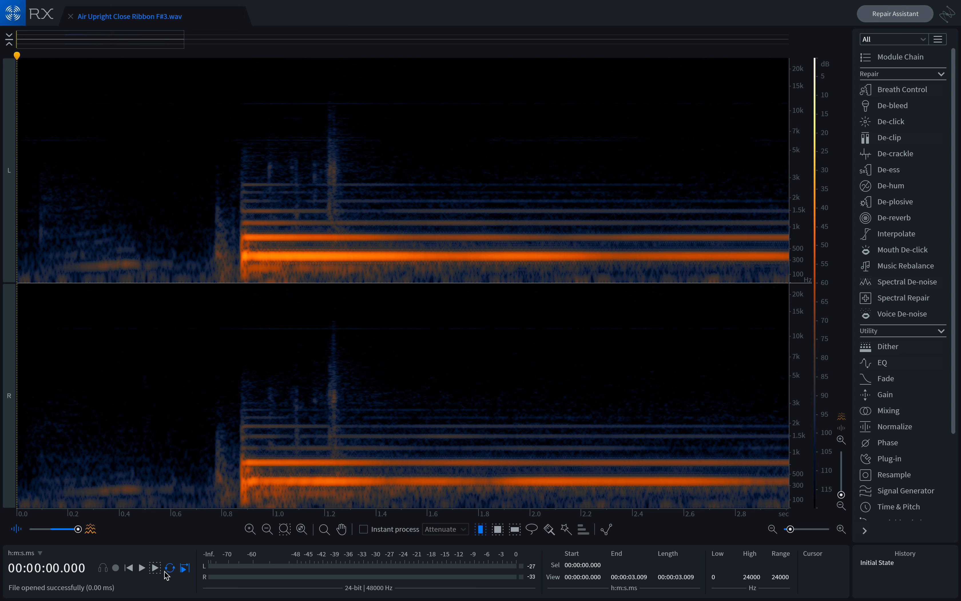
click(142, 568)
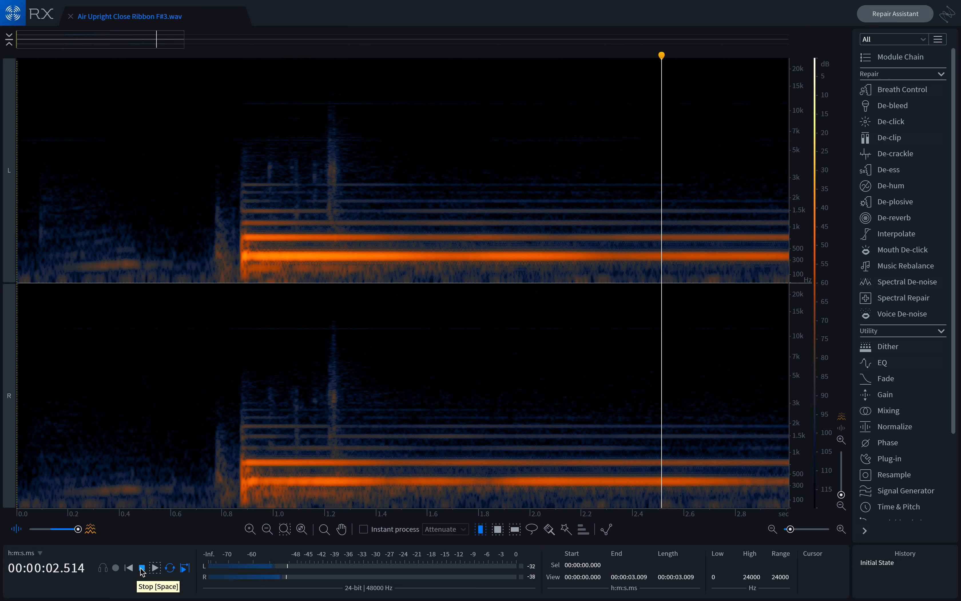
click(141, 568)
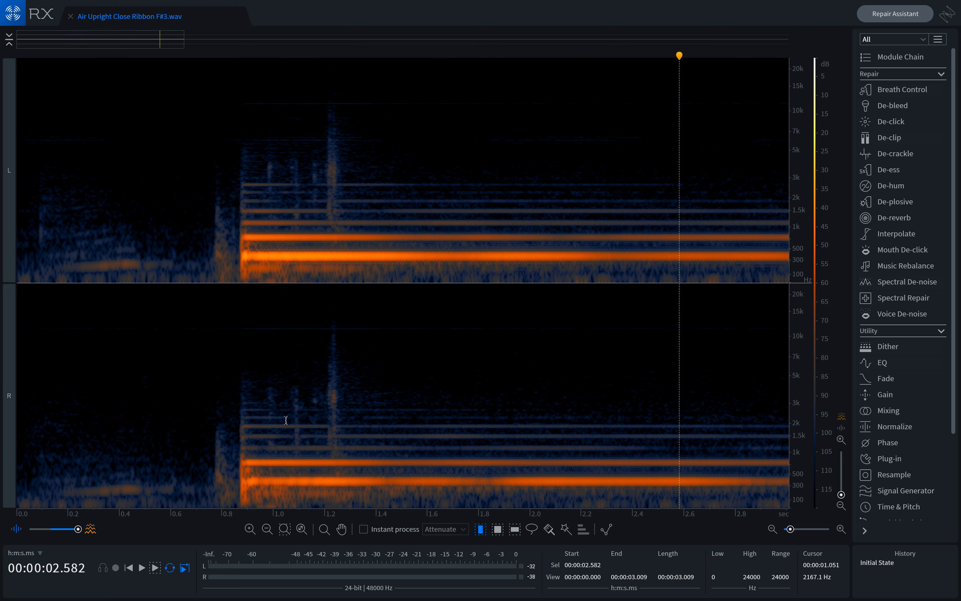
Step: Lasso-select the vertical click near 1.2 s and play back the frequency selection
click(533, 533)
mouse_move(330, 317)
mouse_down()
mouse_move(316, 446)
mouse_move(340, 469)
mouse_move(365, 462)
mouse_move(347, 333)
mouse_move(330, 317)
mouse_up()
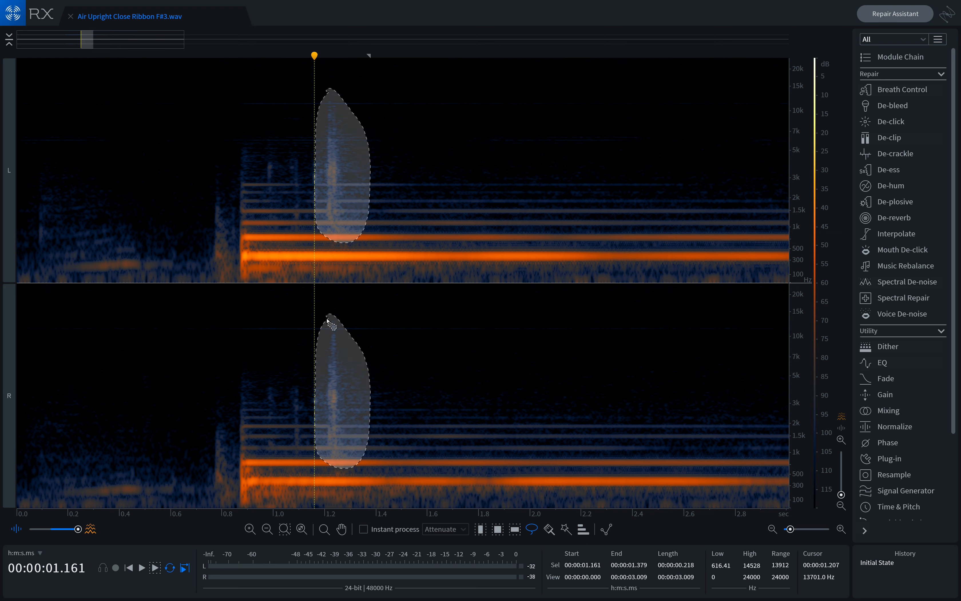
click(154, 569)
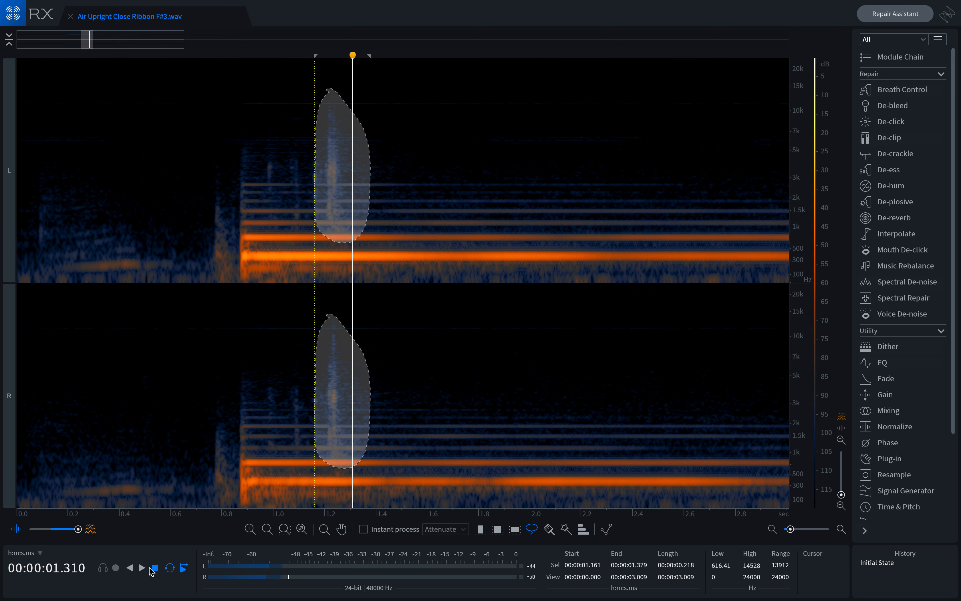
click(155, 571)
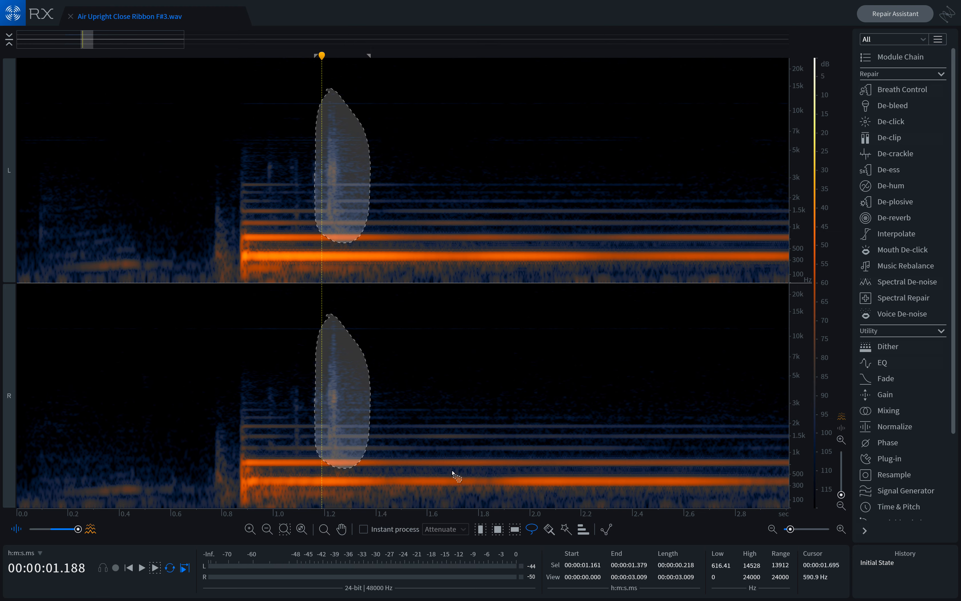
Step: Redraw a narrower lasso selection around the click near 1.2 s, spanning about 470 Hz to 15.7 kHz
key(ctrl+d)
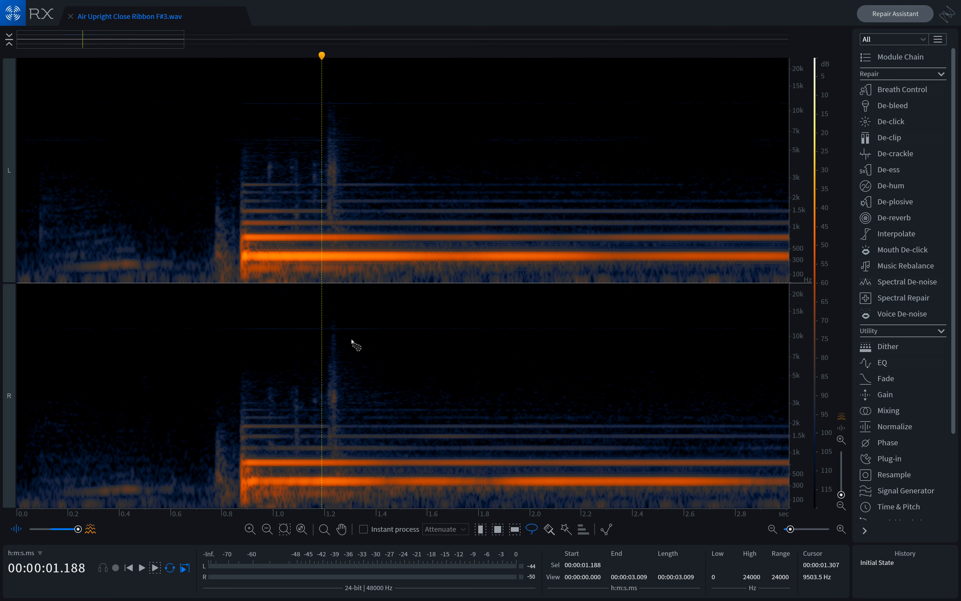
click(339, 312)
drag(340, 311, 324, 391)
mouse_move(325, 449)
mouse_down()
mouse_move(328, 457)
mouse_move(345, 430)
mouse_up()
drag(347, 328, 335, 313)
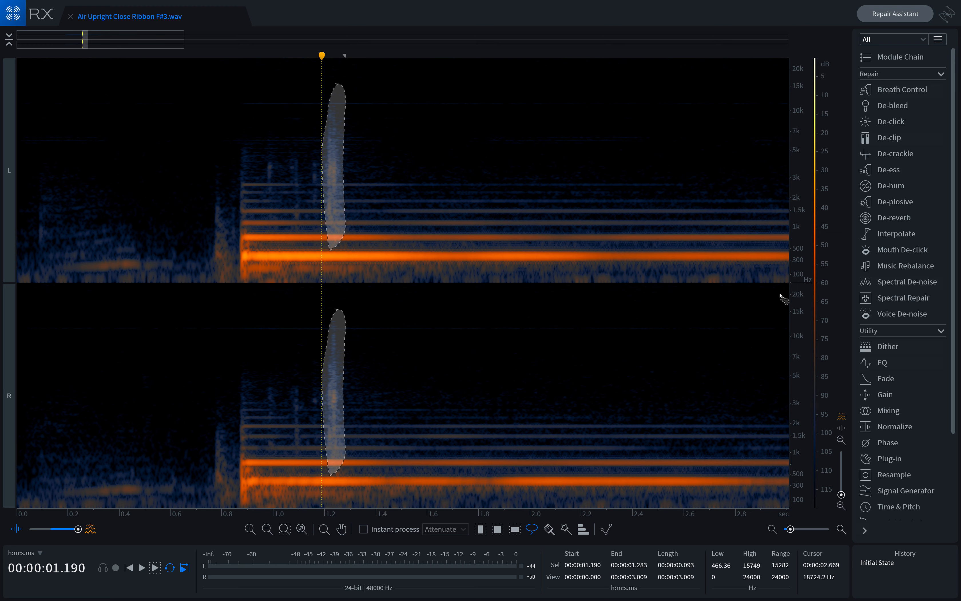
Step: Render Spectral Repair in Attenuate mode with surrounding region length 200 and before/after weighting 0.1 on the selection
click(894, 303)
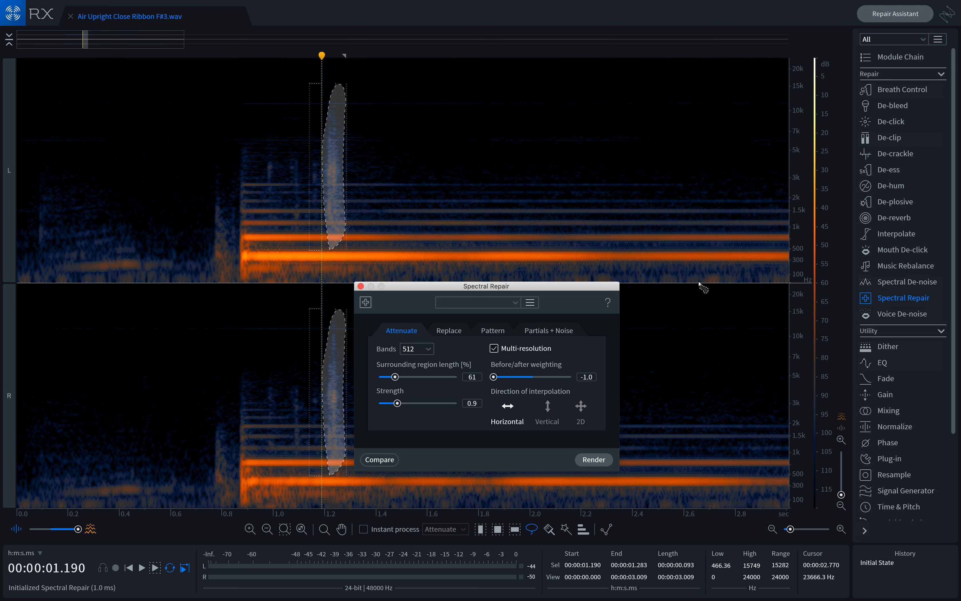
drag(495, 289, 593, 283)
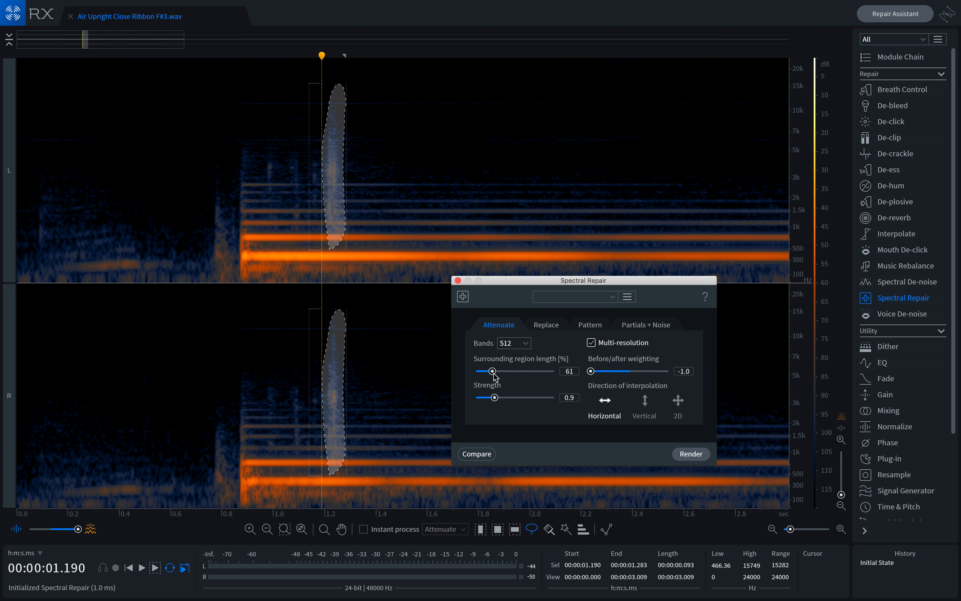
drag(493, 376, 554, 372)
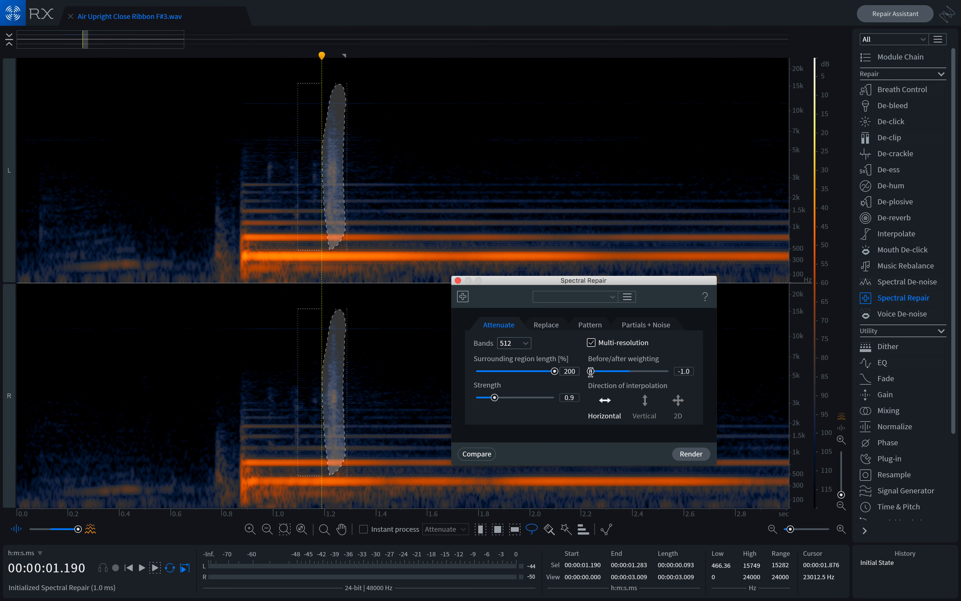
drag(591, 372, 635, 379)
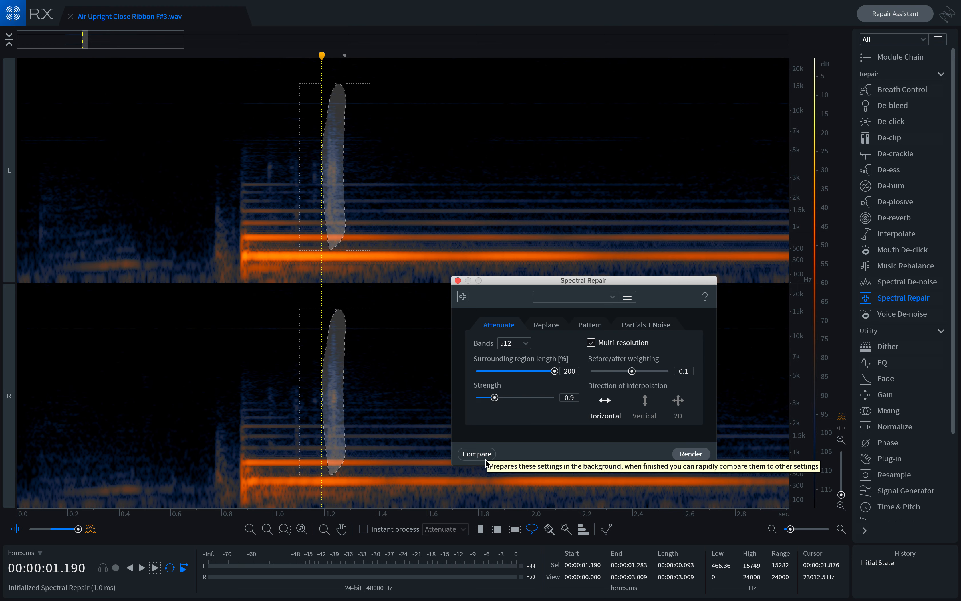
click(692, 454)
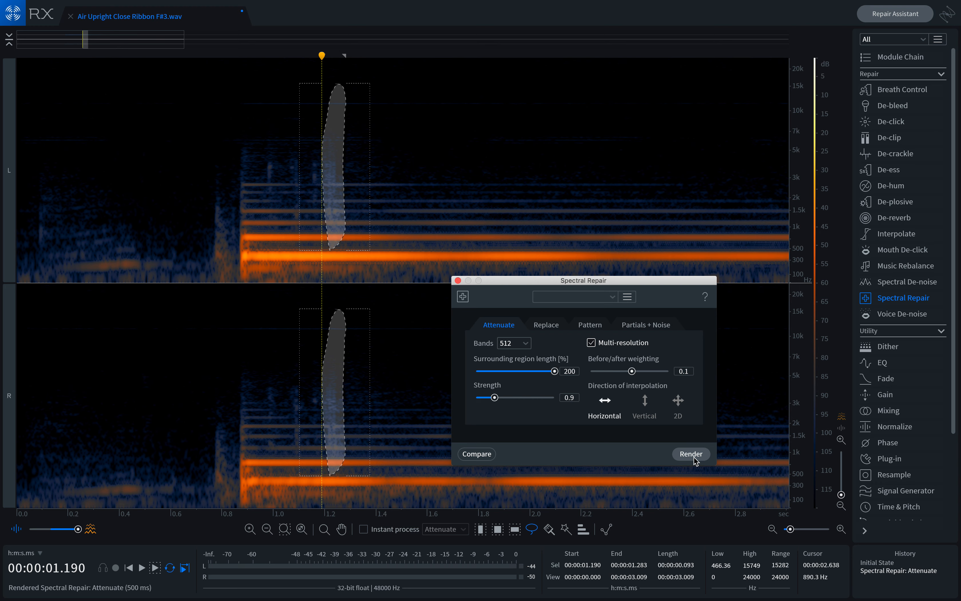
Step: Play back the repaired selection and the whole note from the start to check the result
click(155, 569)
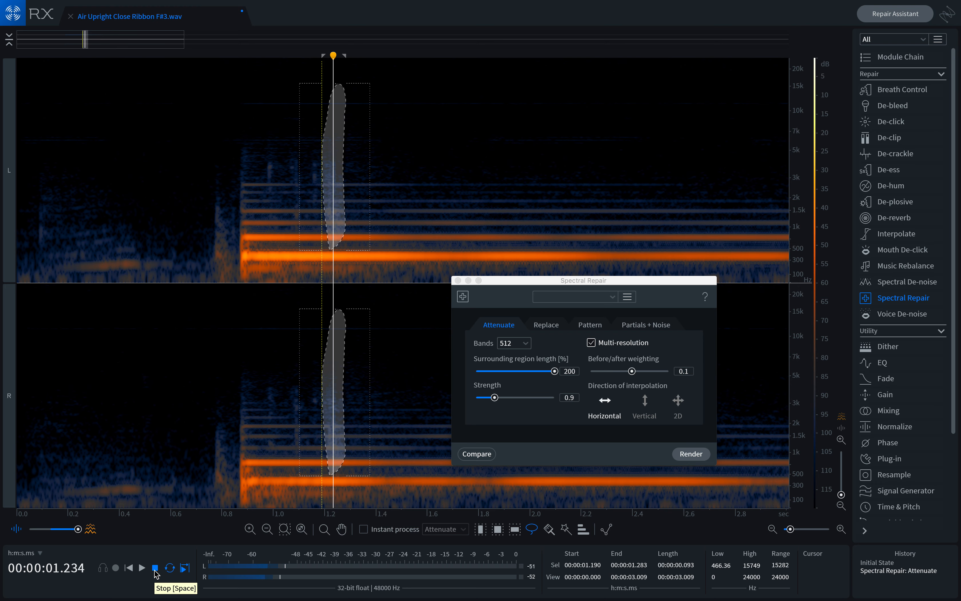
click(155, 568)
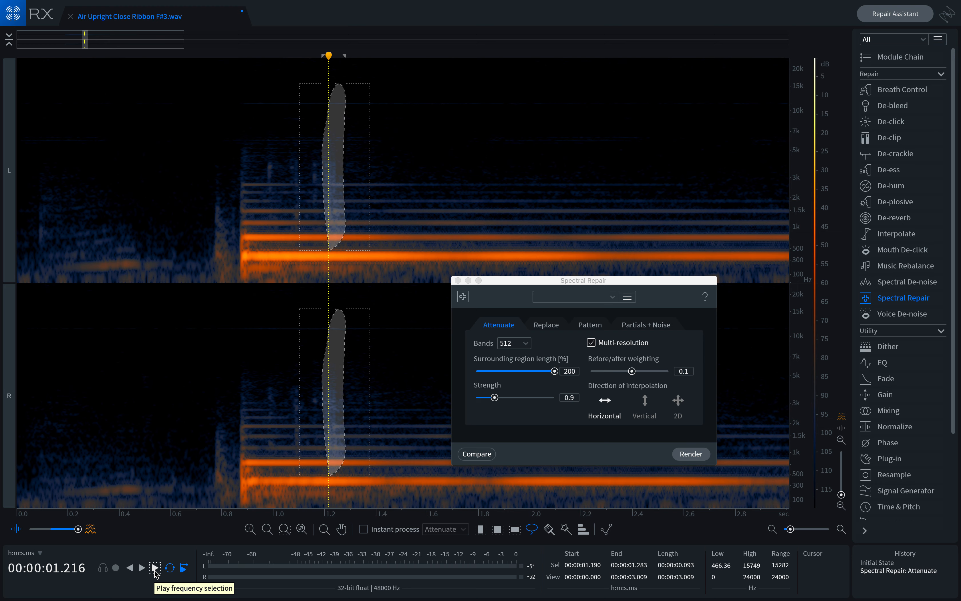
key(super+d)
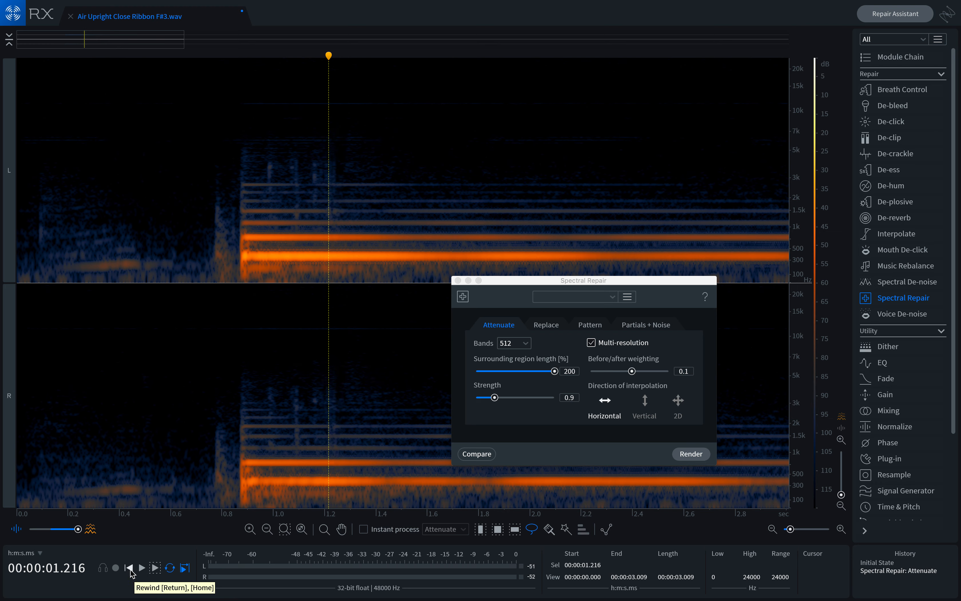
click(129, 569)
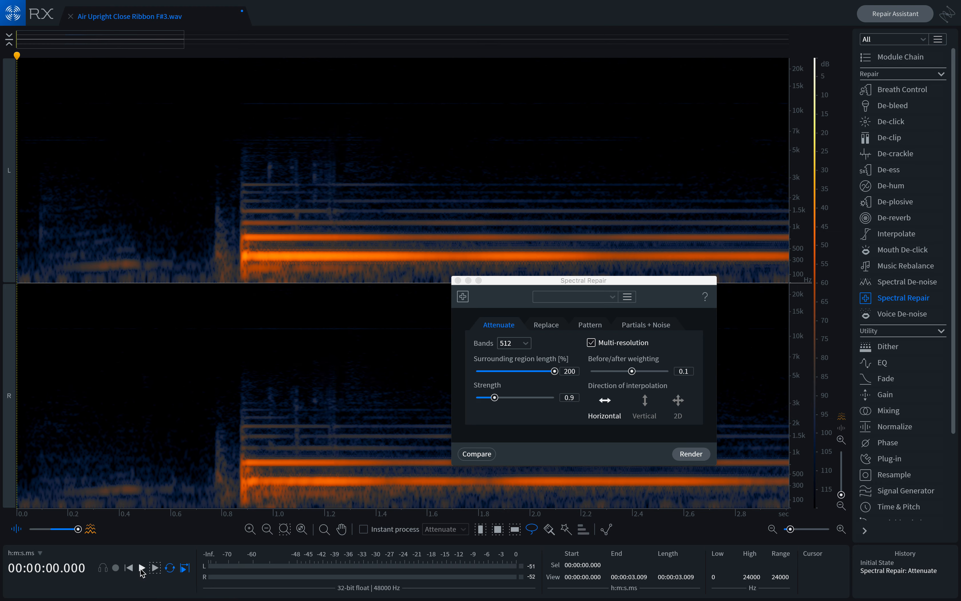
click(142, 569)
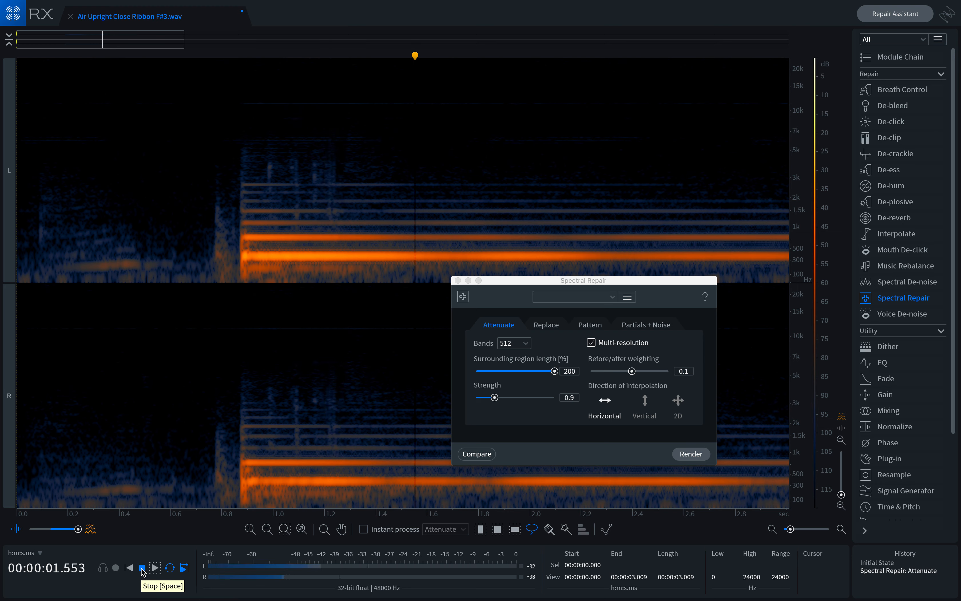
click(142, 569)
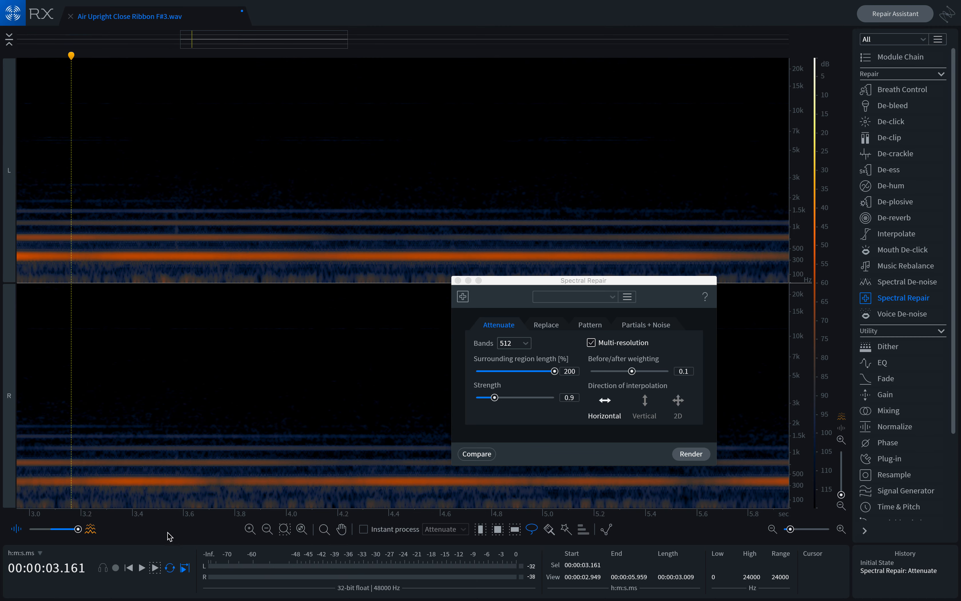
Step: Close the Spectral Repair window
drag(122, 519, 727, 506)
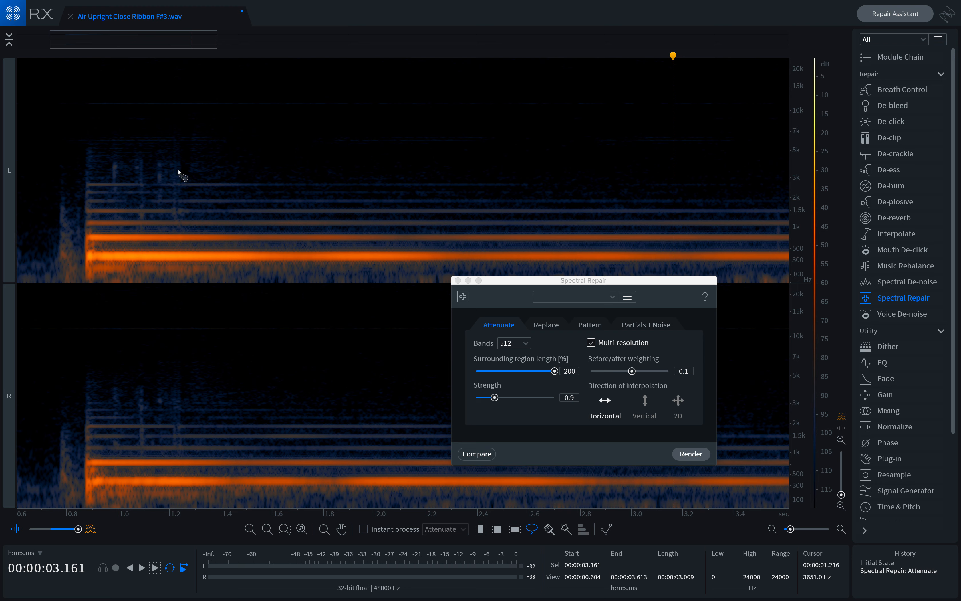
click(459, 281)
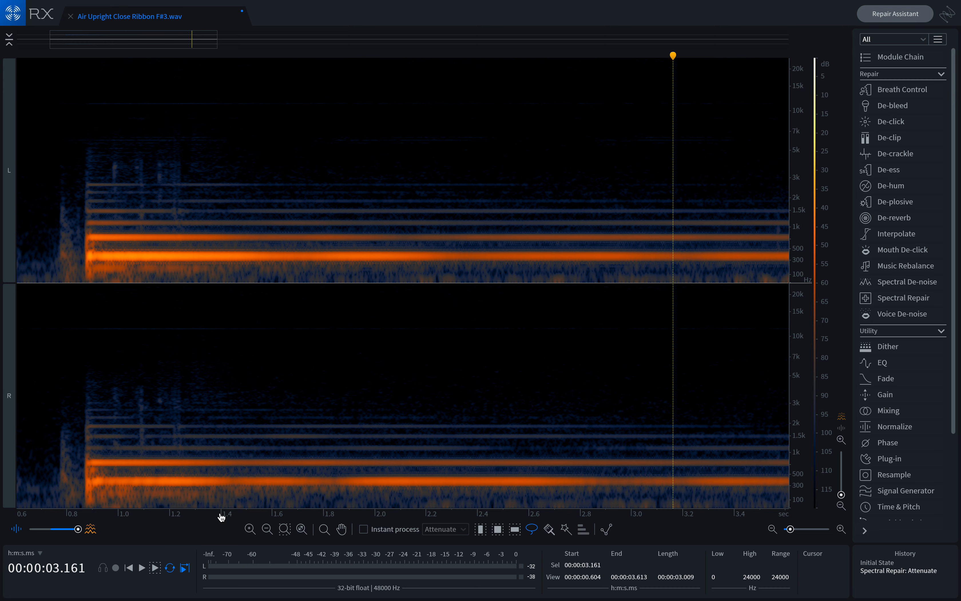
Step: Pan through the later part of the note, lasso a region near 6.2 s below about 3.6 kHz and audition it
drag(197, 45, 402, 50)
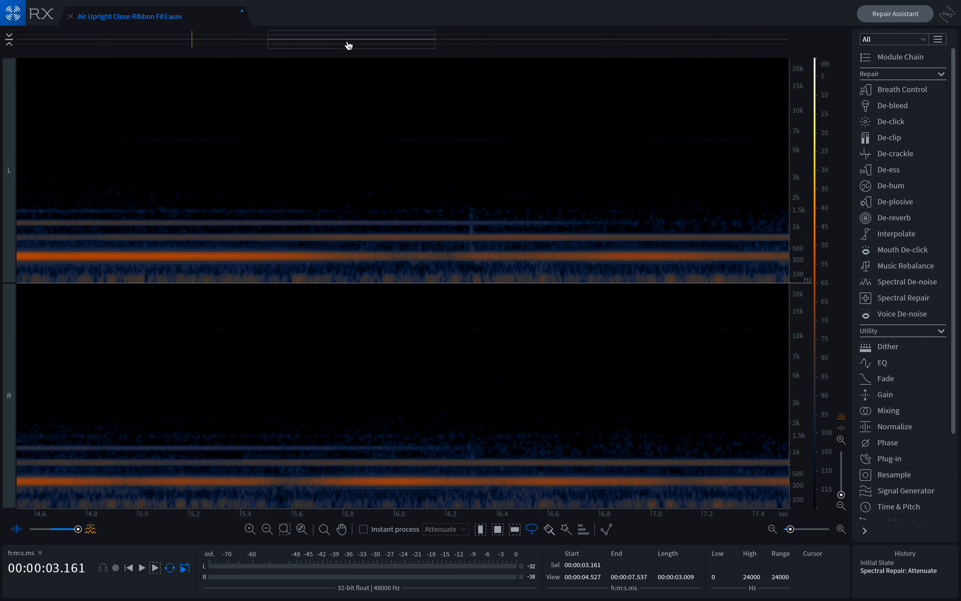
drag(349, 44, 497, 41)
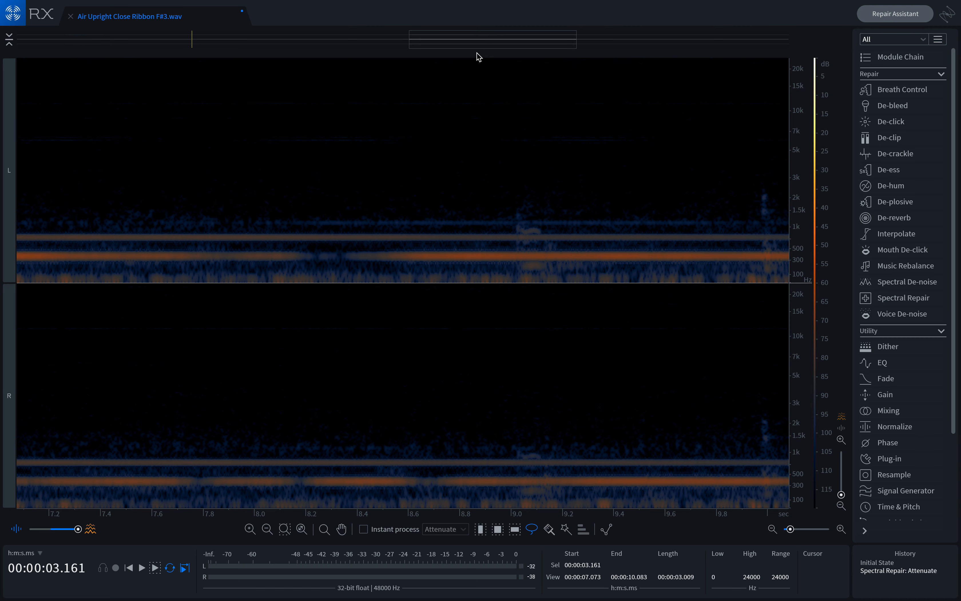
drag(481, 46, 385, 59)
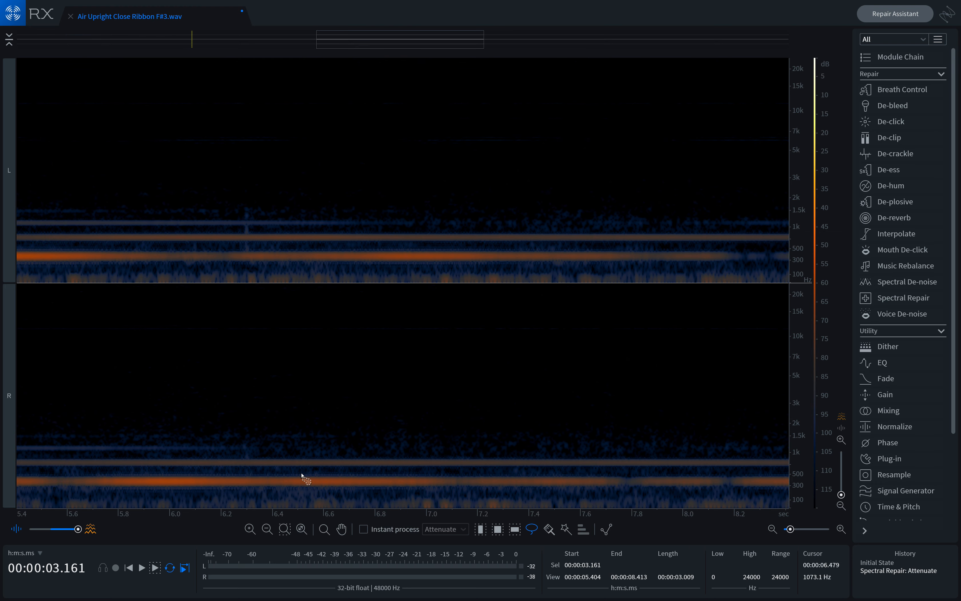
scroll(238, 161, down, 1)
mouse_move(241, 184)
mouse_down()
mouse_move(199, 205)
mouse_move(265, 294)
mouse_move(244, 172)
mouse_move(232, 173)
mouse_up()
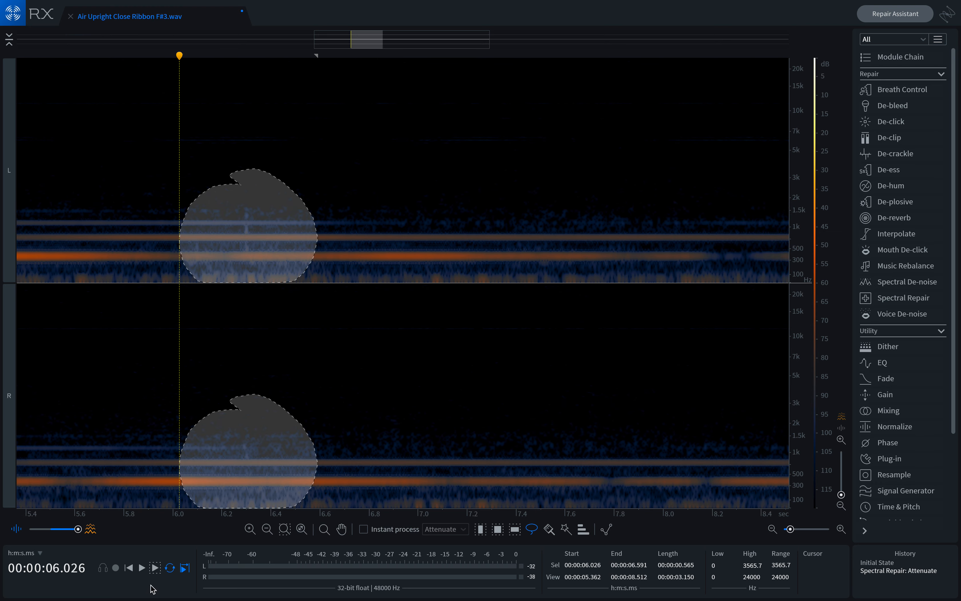
click(154, 568)
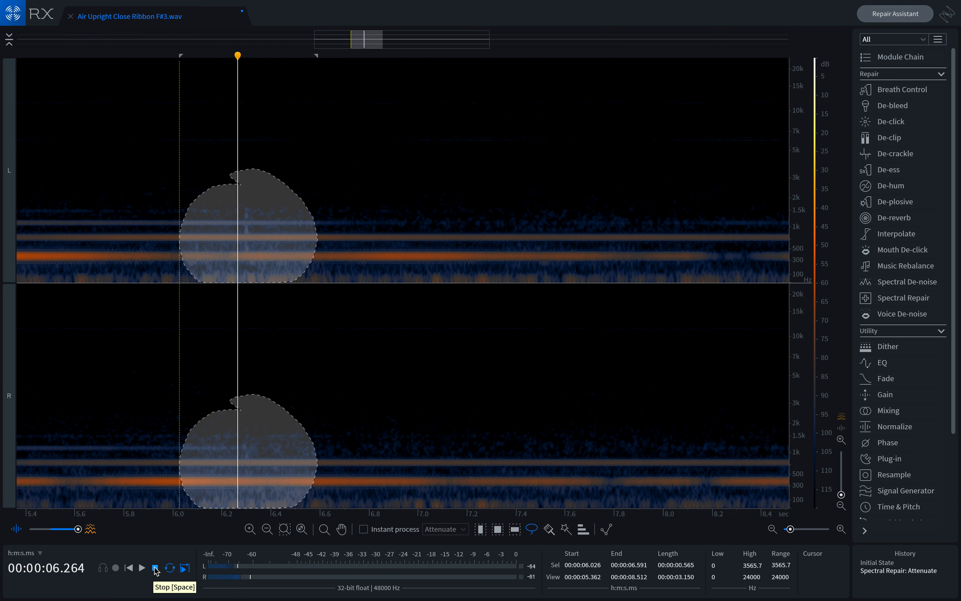
click(155, 569)
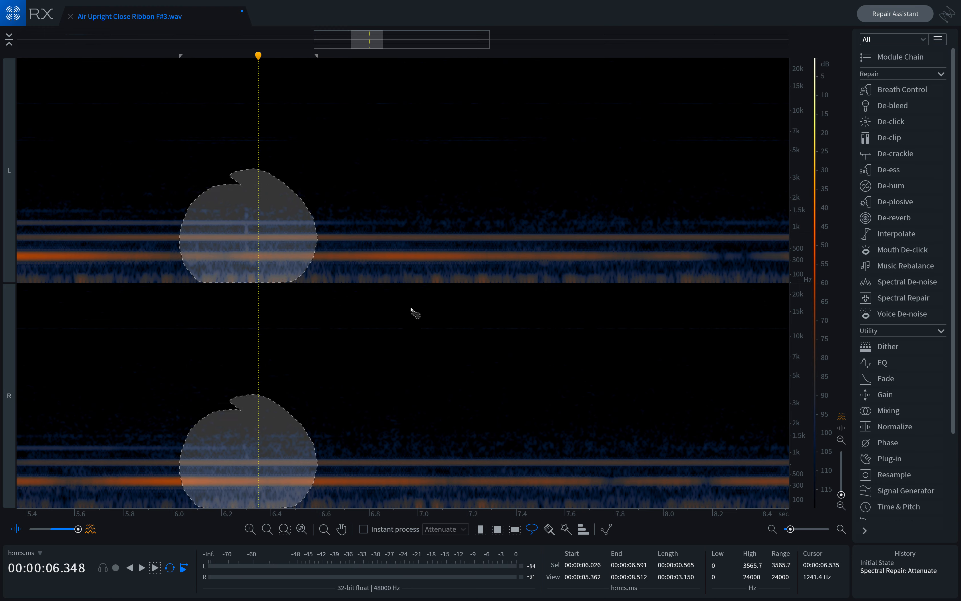
click(478, 131)
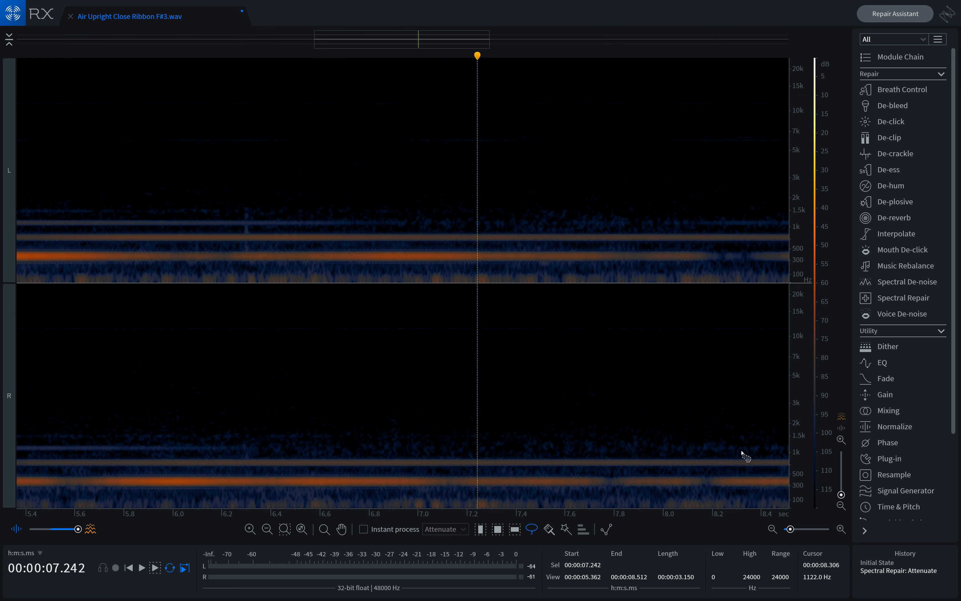
Step: Zoom out, lasso a low-frequency region near 9 s below about 1.8 kHz and audition it
click(772, 529)
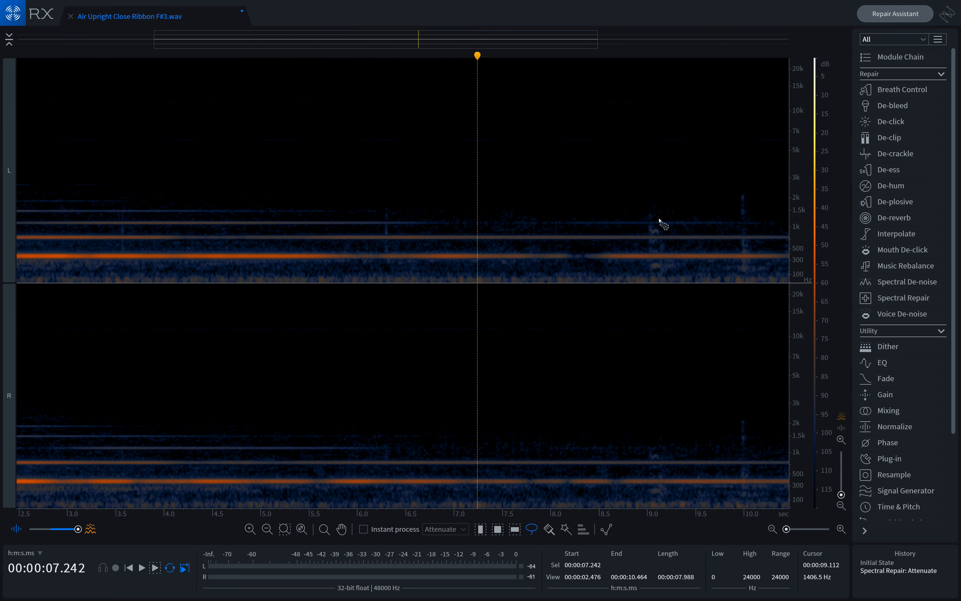
mouse_move(659, 210)
mouse_down()
mouse_move(635, 275)
mouse_move(692, 245)
mouse_move(650, 203)
mouse_up()
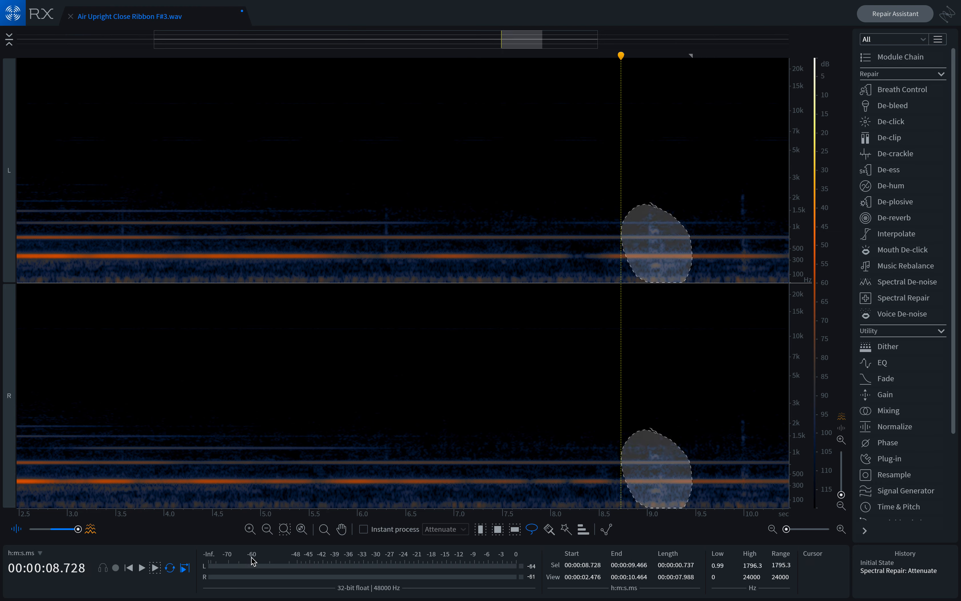
click(156, 569)
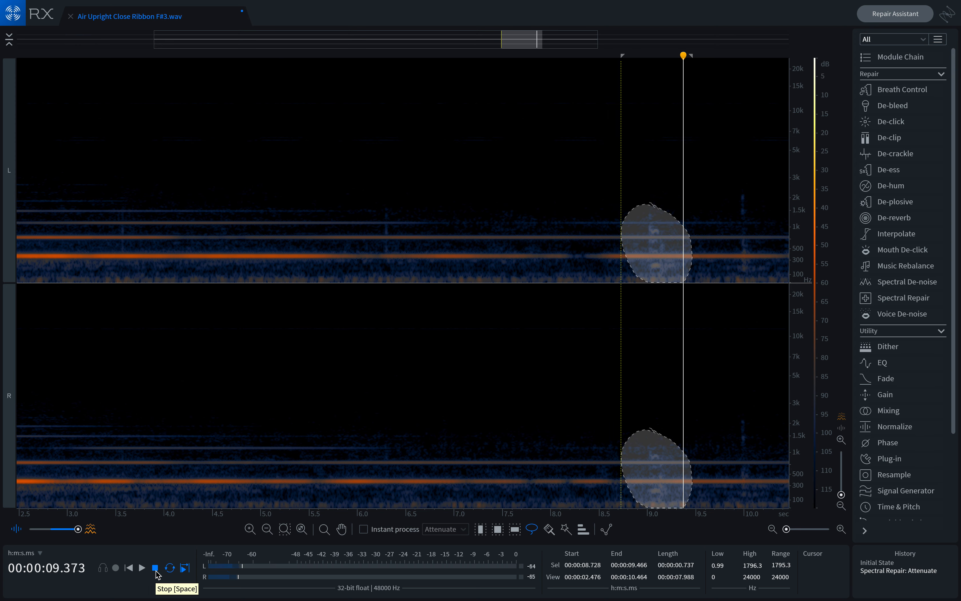
click(156, 569)
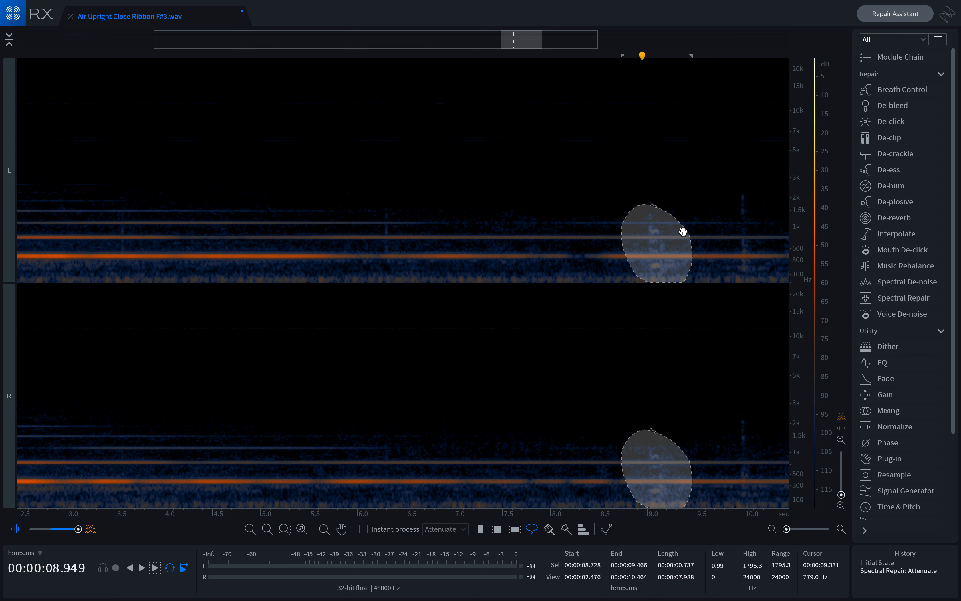
click(747, 260)
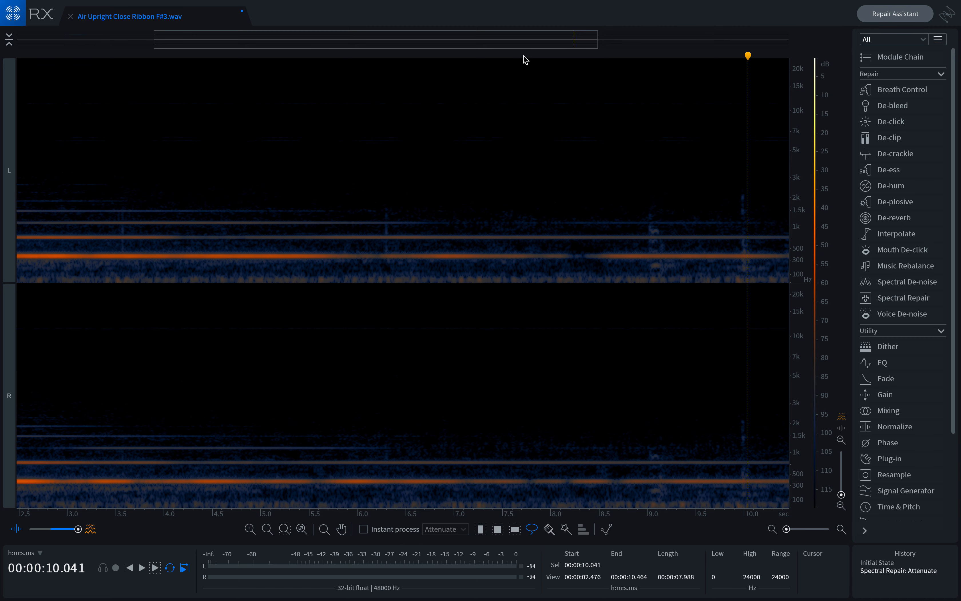
Step: Lasso the noisy region from about 11.8 to 13 s below about 2.2 kHz and audition it
drag(541, 43, 729, 45)
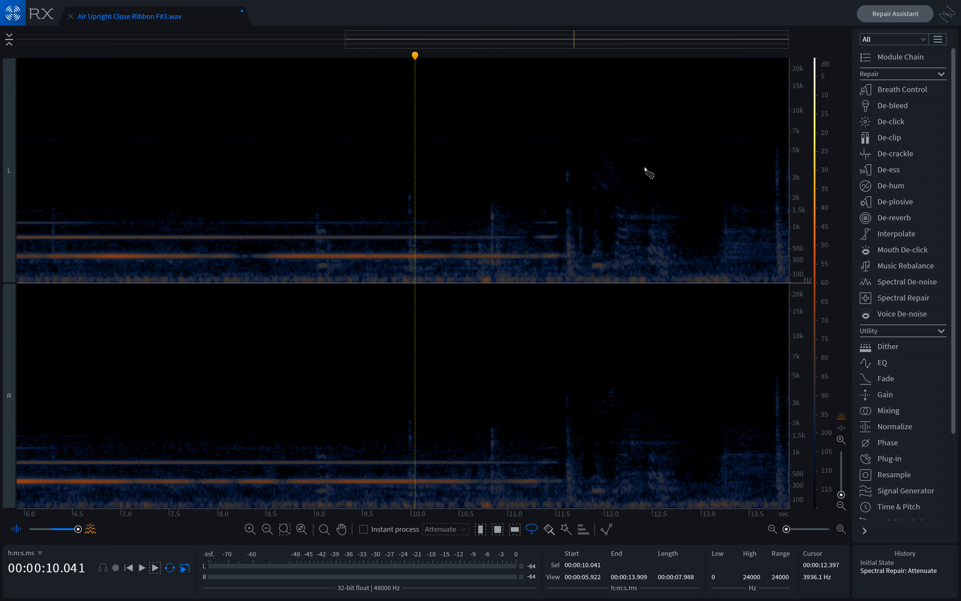
mouse_move(698, 194)
mouse_down()
mouse_move(635, 210)
mouse_move(584, 249)
mouse_move(610, 280)
mouse_up()
mouse_move(702, 234)
mouse_down()
mouse_move(671, 196)
mouse_move(657, 198)
mouse_up()
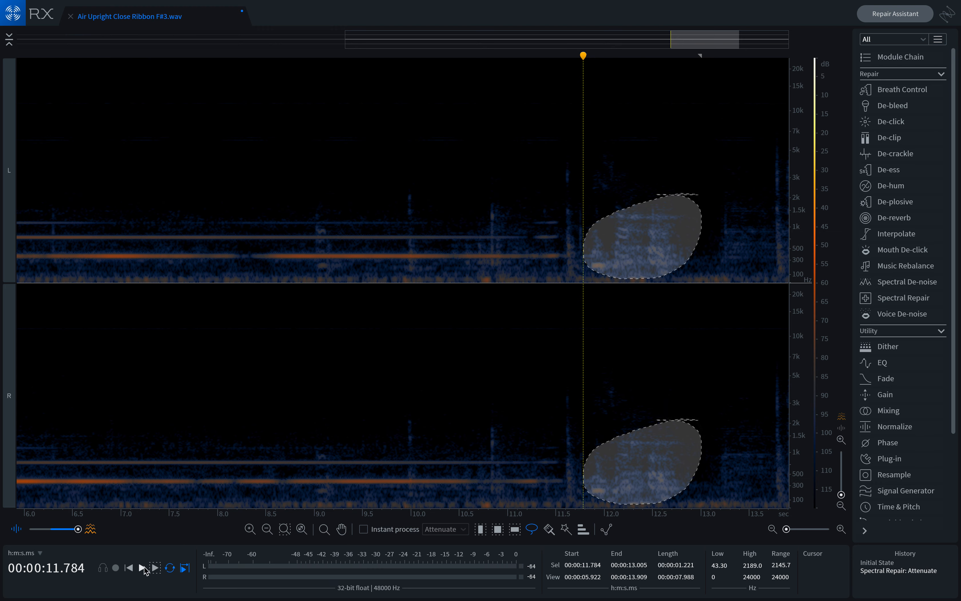
click(155, 568)
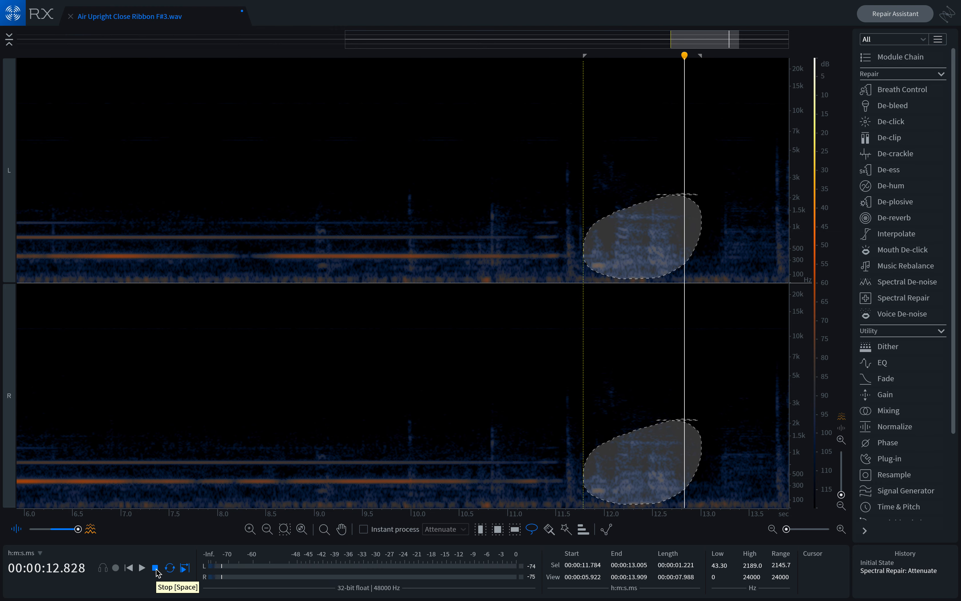
click(156, 568)
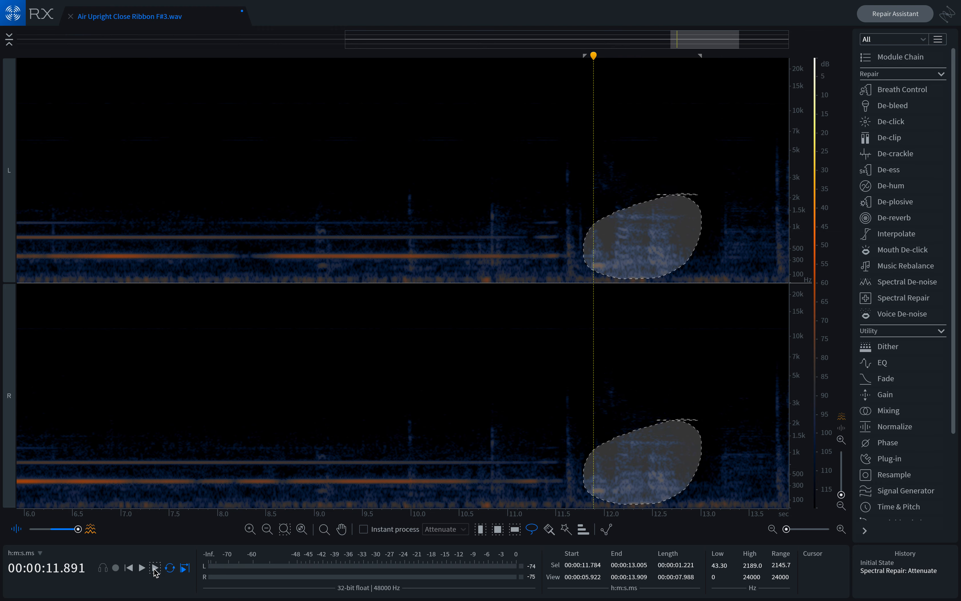
click(653, 152)
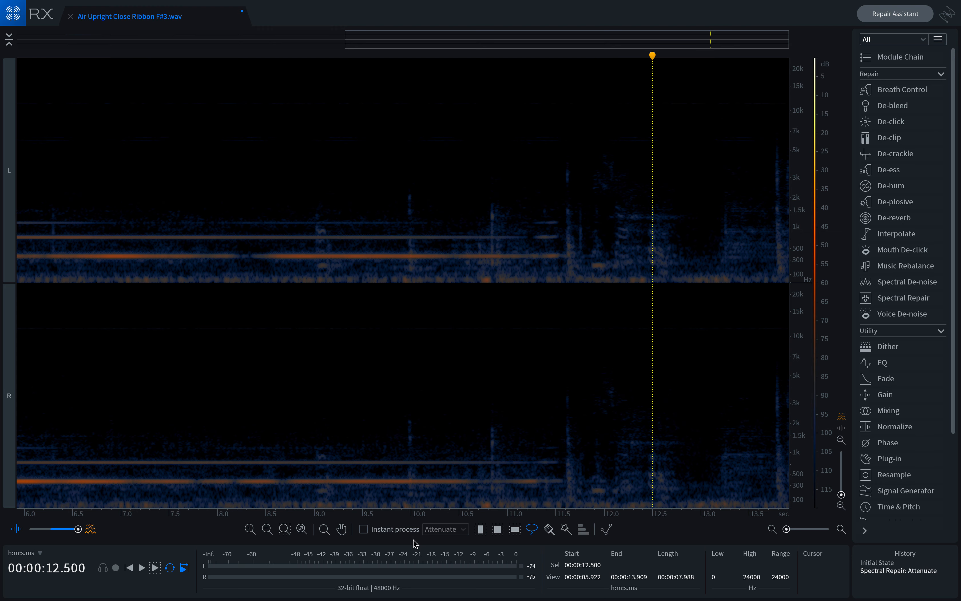
Step: Enable Instant process in Attenuate mode and lasso-attenuate the click near 10 s and the noise around 10.5–11 s
click(363, 529)
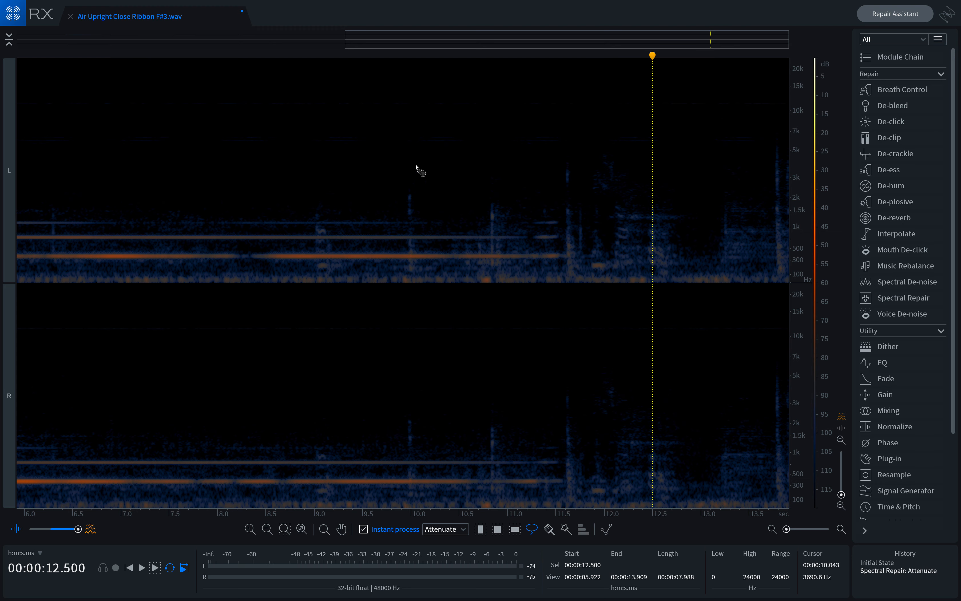
mouse_move(416, 185)
mouse_down()
mouse_move(406, 236)
mouse_move(420, 212)
mouse_move(418, 183)
mouse_up()
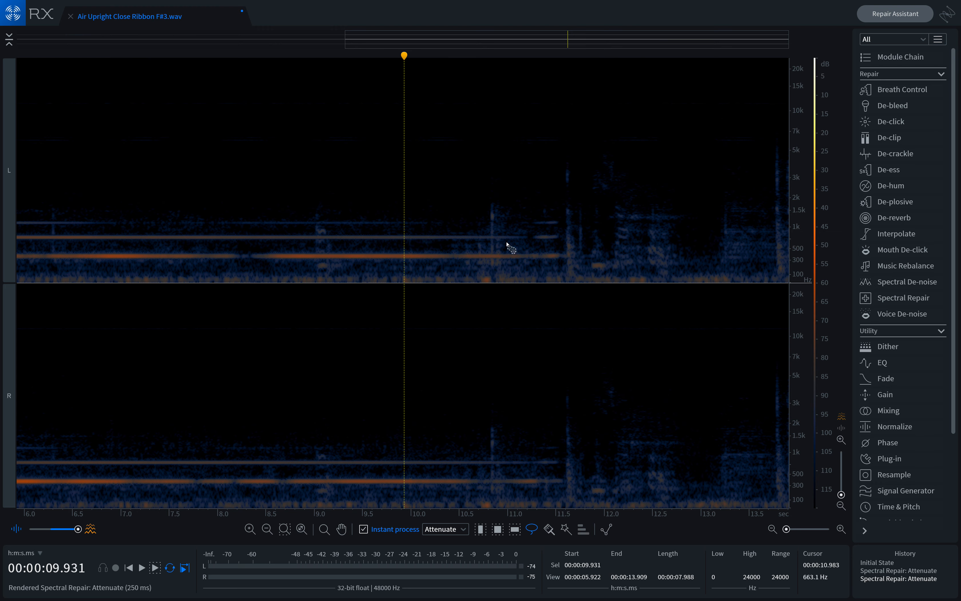
drag(507, 243, 453, 246)
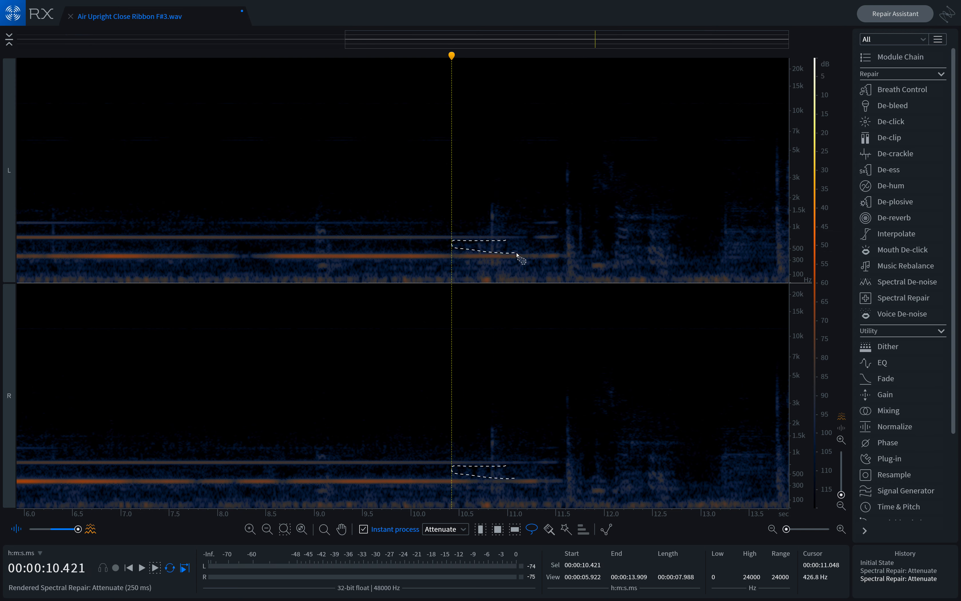
drag(509, 246, 512, 249)
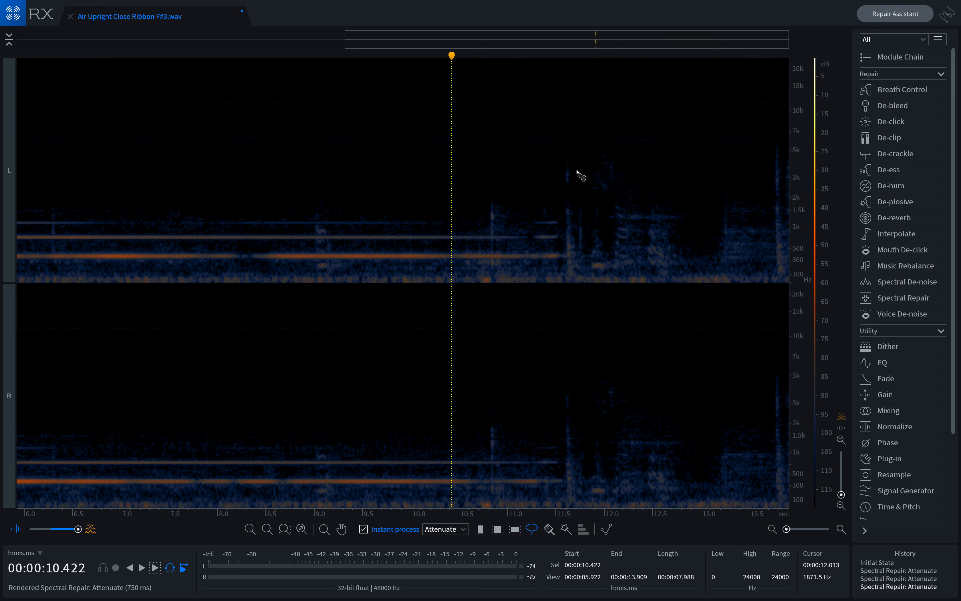
Step: Lasso-attenuate the noise bursts between about 12 and 12.8 s with Instant process
drag(452, 57, 606, 77)
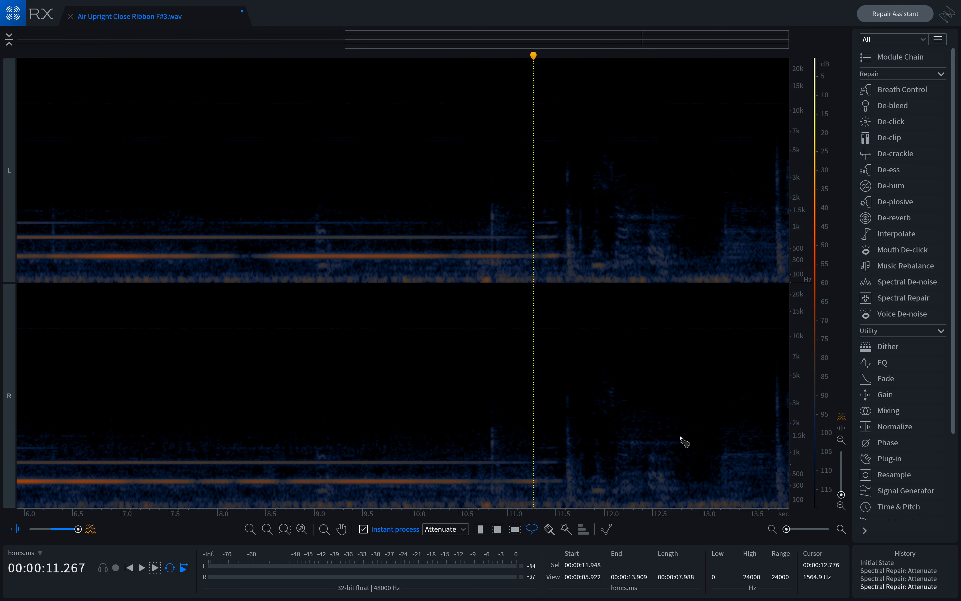
mouse_move(680, 437)
mouse_down()
mouse_move(605, 451)
mouse_move(599, 489)
mouse_move(629, 510)
mouse_move(697, 456)
mouse_move(674, 438)
mouse_up()
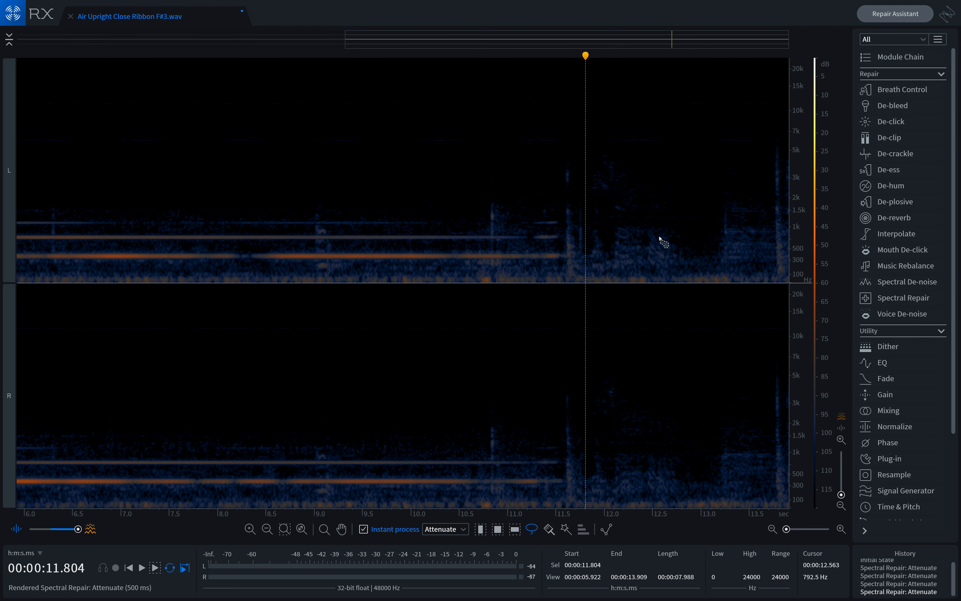
mouse_move(640, 218)
mouse_down()
mouse_move(605, 243)
mouse_move(614, 265)
mouse_up()
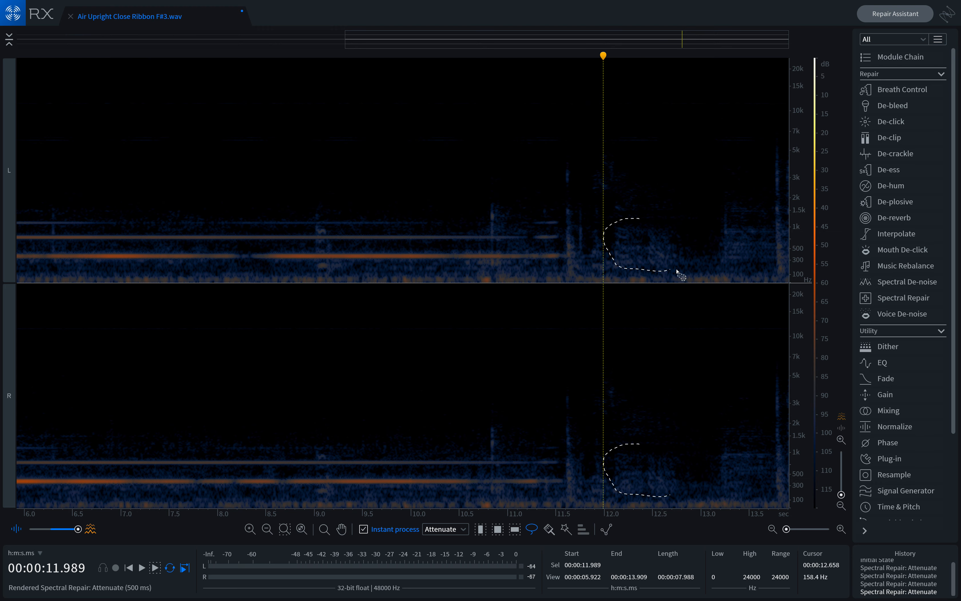
drag(641, 227, 638, 224)
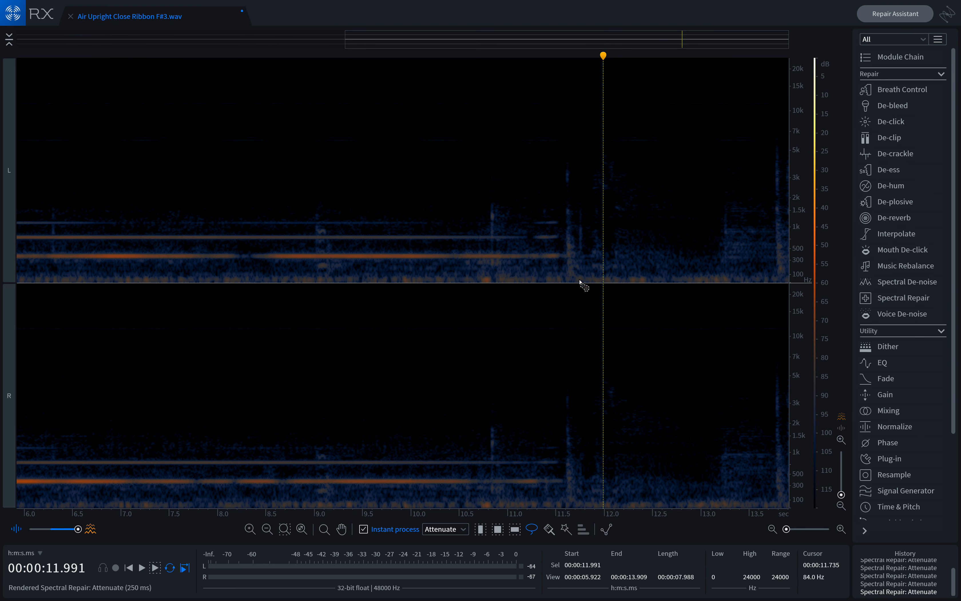
Step: Attenuate the remaining tail noise from about 12.5 s onward with a time selection, then return to the lasso tool
scroll(565, 268, down, 1)
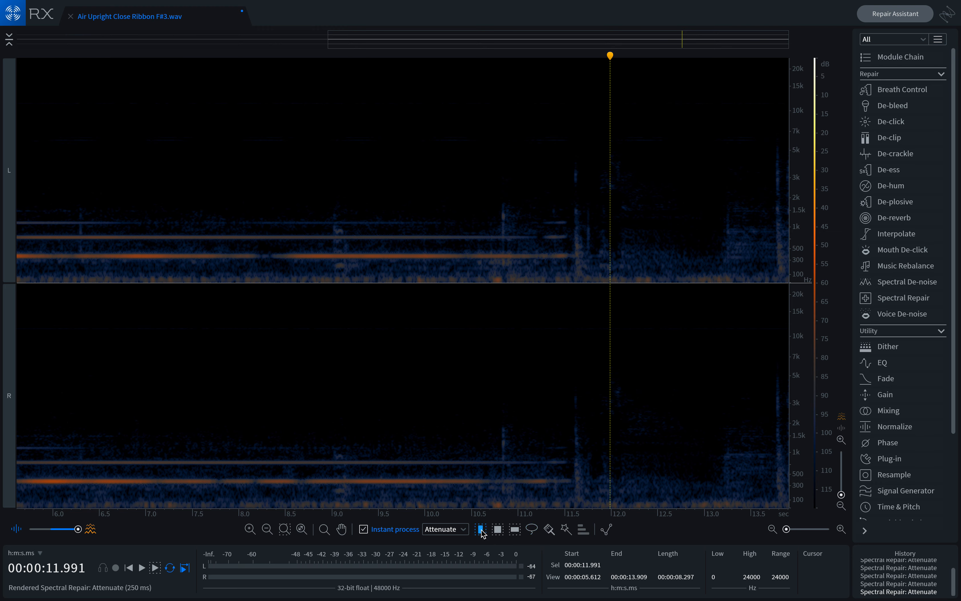
click(661, 235)
click(661, 235)
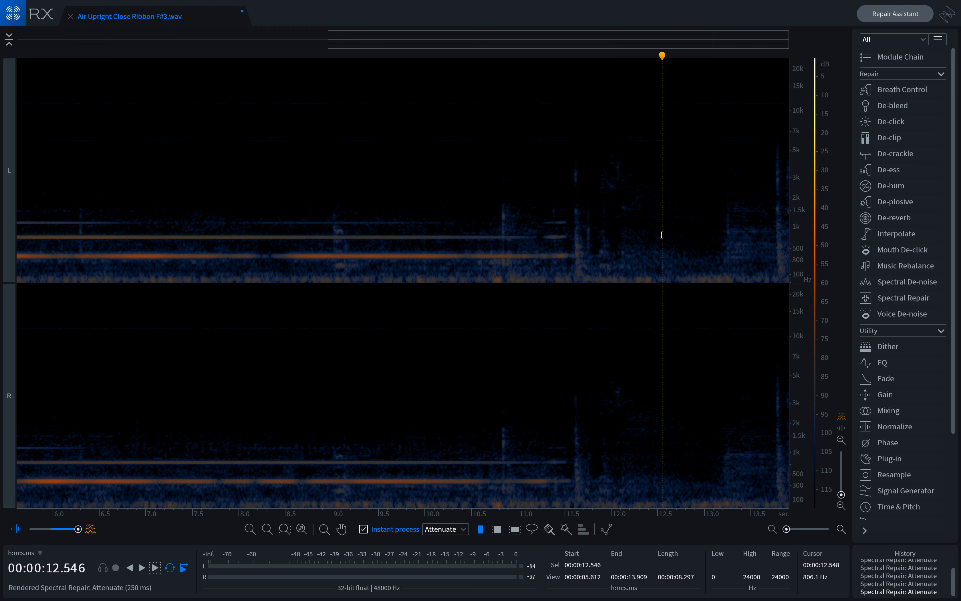
drag(661, 235, 798, 234)
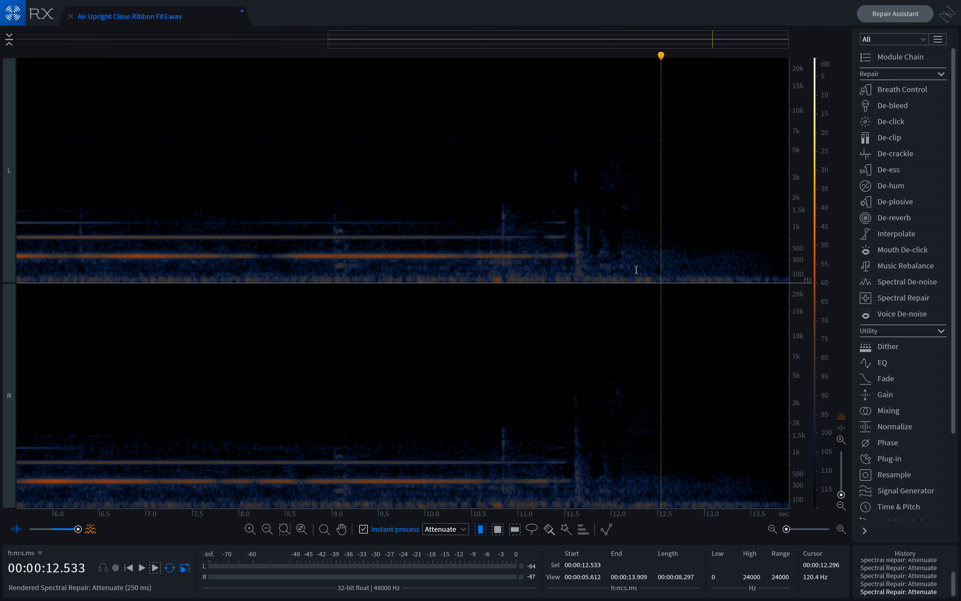
click(532, 529)
mouse_move(635, 235)
mouse_down()
mouse_move(621, 247)
mouse_move(622, 270)
mouse_move(694, 276)
mouse_move(746, 259)
mouse_move(644, 233)
mouse_up()
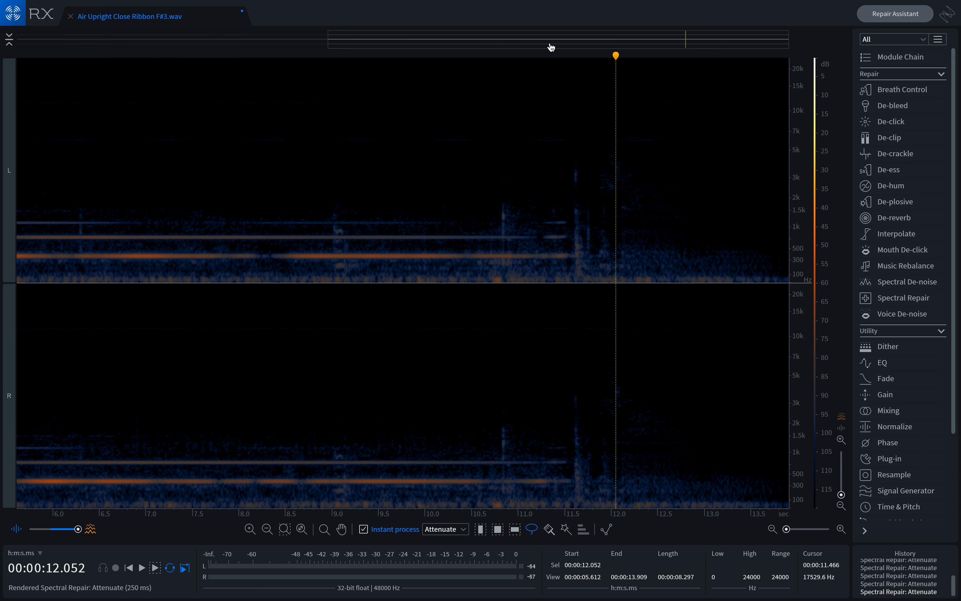
Step: Zoom to the start of the file and play the note from the beginning to check the cleanup
drag(390, 43, 120, 43)
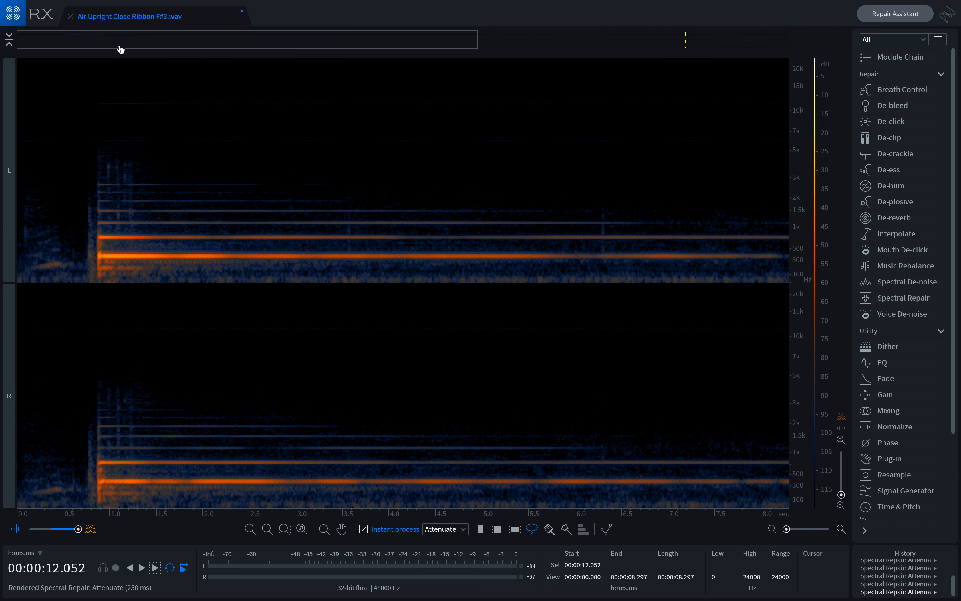
click(842, 529)
drag(418, 43, 12, 54)
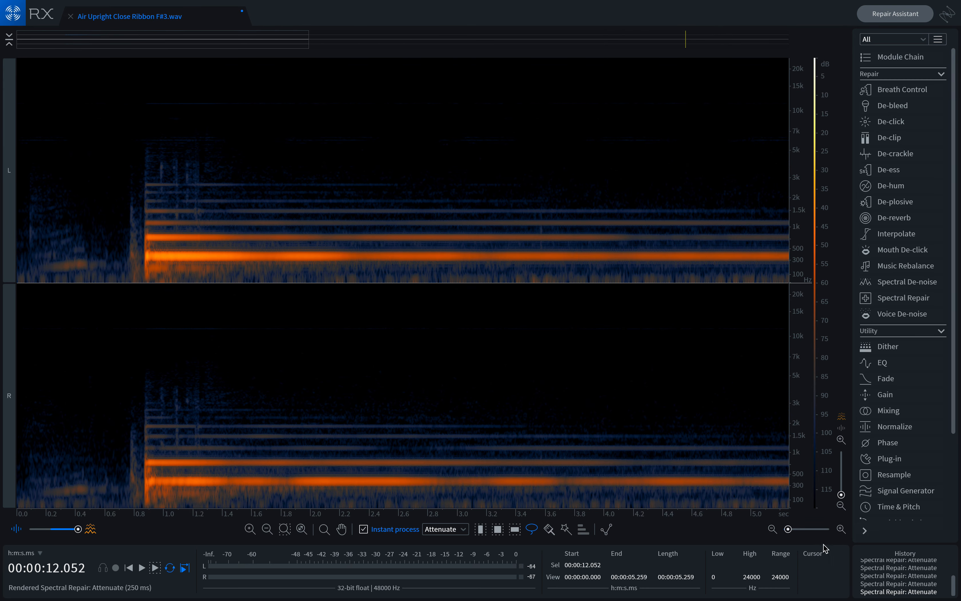
drag(790, 530, 793, 529)
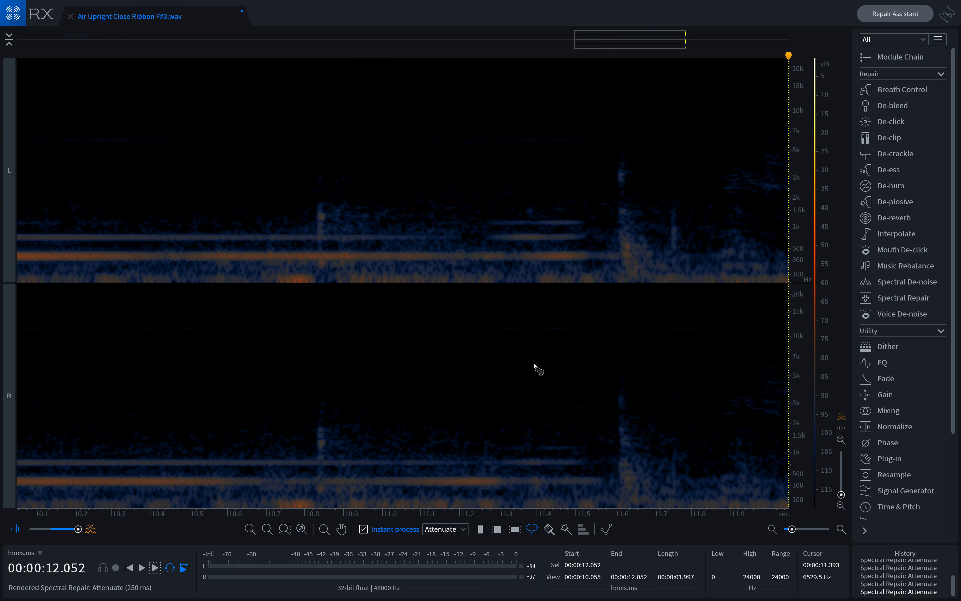
drag(607, 43, 40, 106)
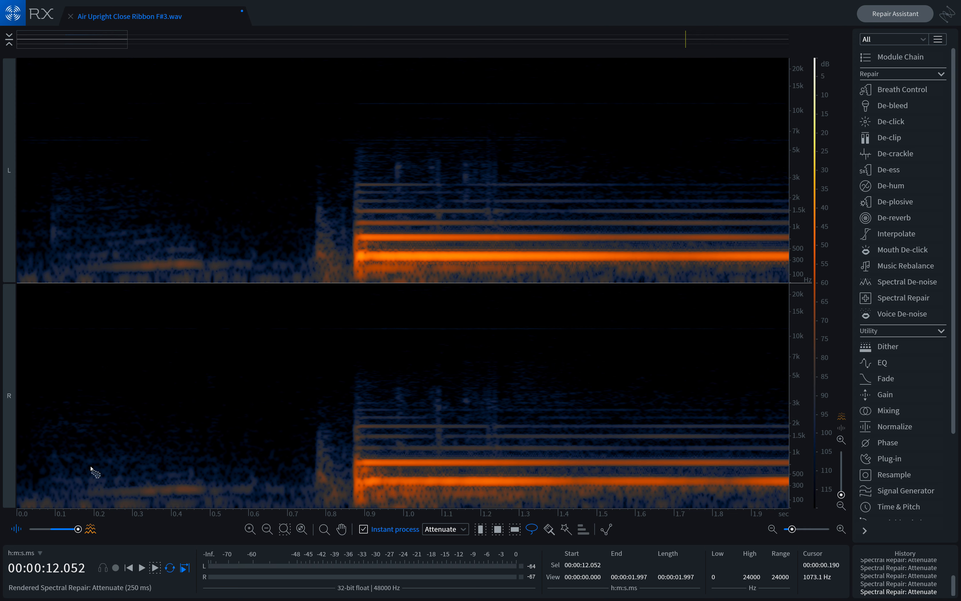
click(129, 569)
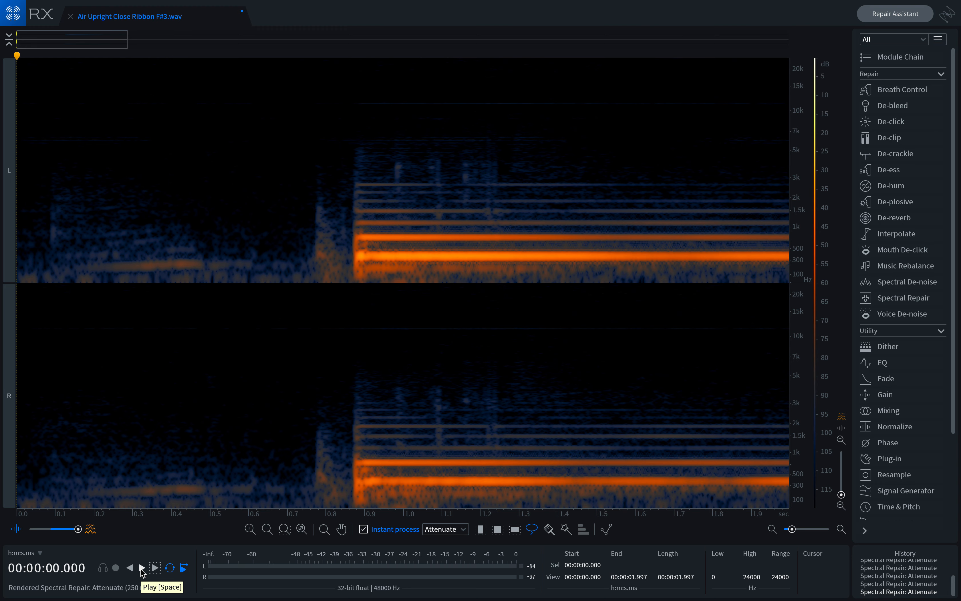
click(142, 569)
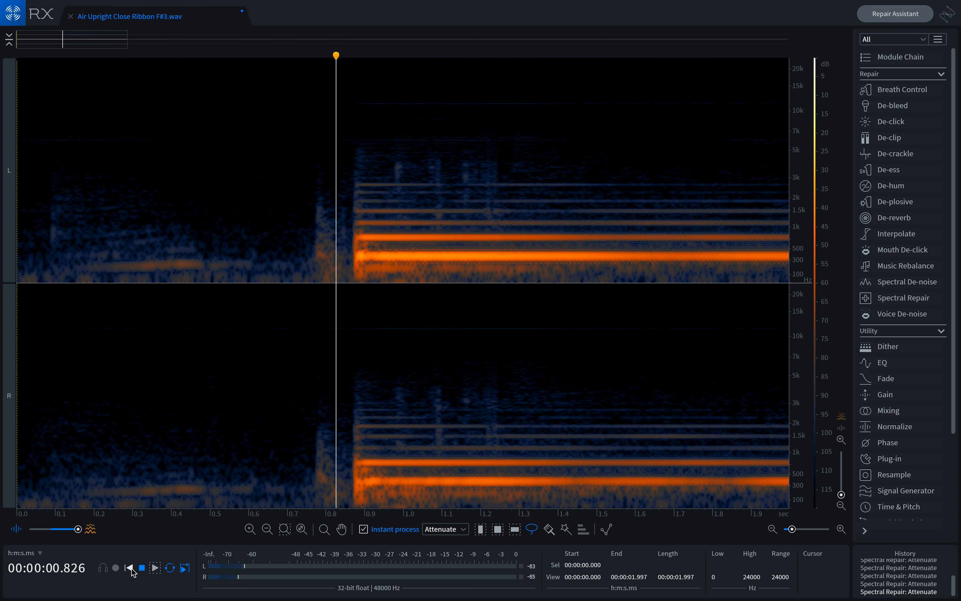
Step: Stop playback, return to the start, and attenuate the pre-note noise from 0 to about 0.6 s with a time selection
click(142, 568)
click(130, 568)
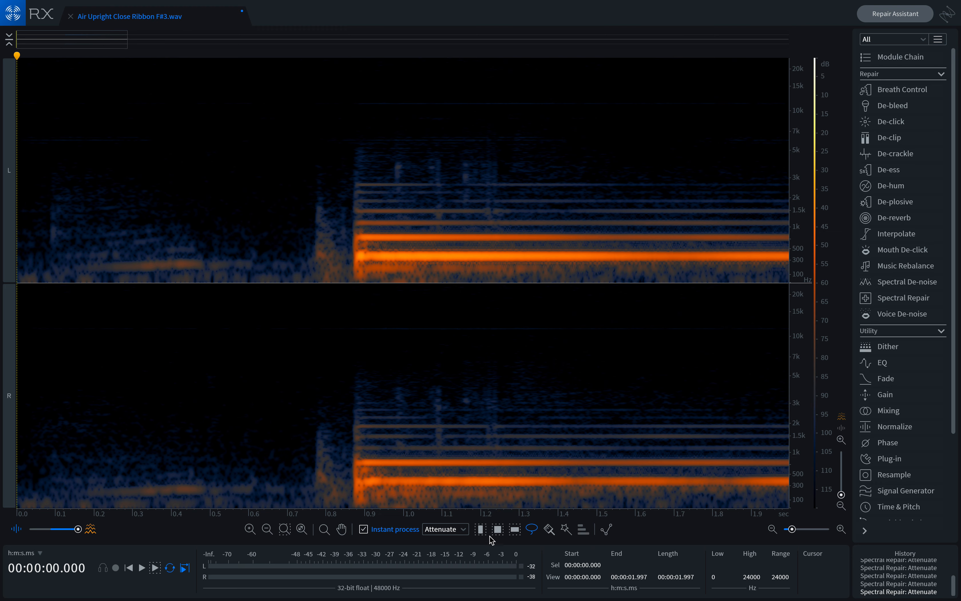
click(480, 529)
drag(250, 263, 15, 263)
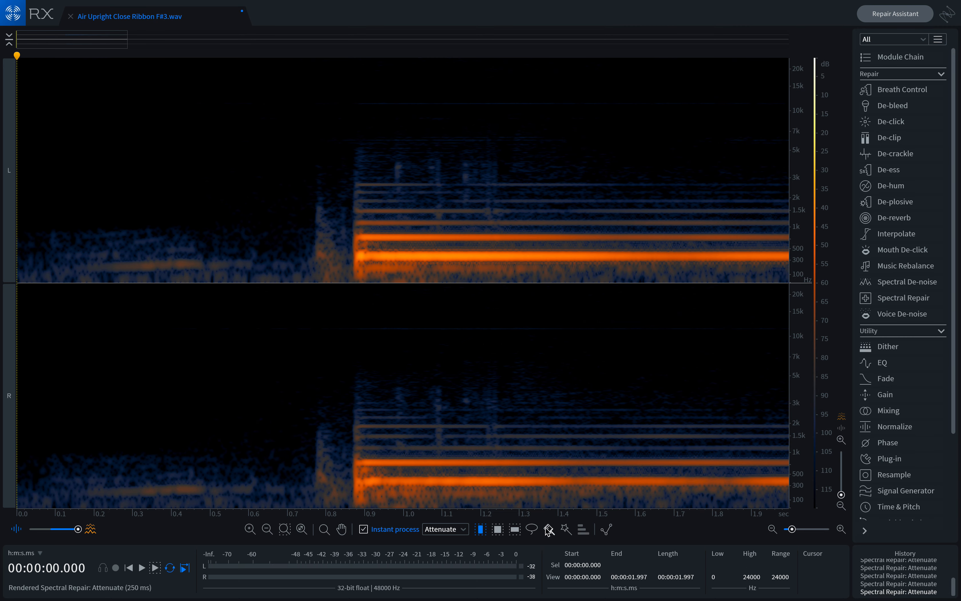
Step: Attenuate the whole pre-onset region from the start to about 0.87 s with a time selection
click(532, 529)
mouse_move(197, 225)
mouse_down()
mouse_move(30, 221)
mouse_move(15, 287)
mouse_move(180, 320)
mouse_move(233, 310)
mouse_move(215, 239)
mouse_move(187, 222)
mouse_move(210, 301)
mouse_move(33, 300)
mouse_move(123, 242)
mouse_move(207, 227)
mouse_up()
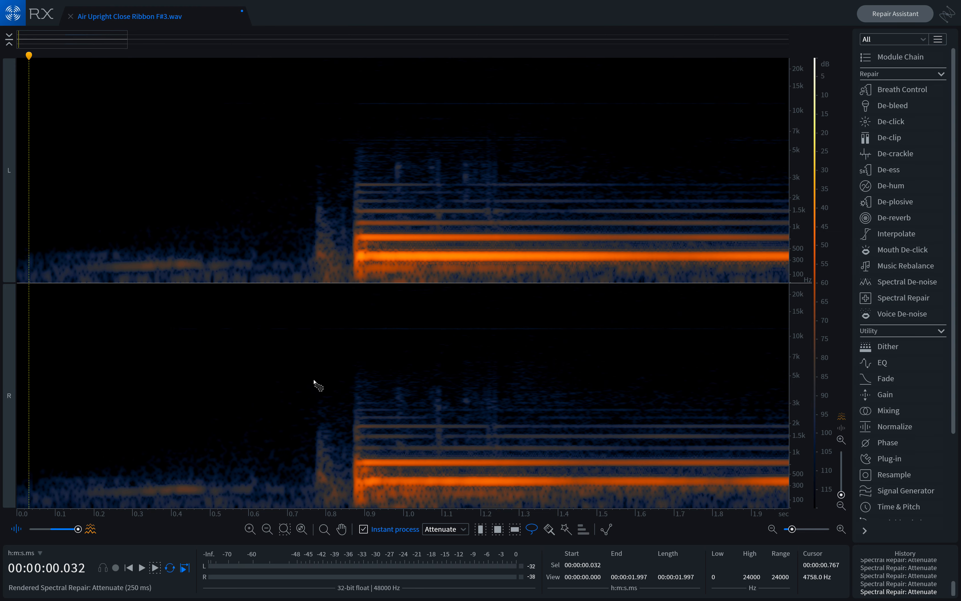
click(481, 529)
scroll(330, 227, down, 1)
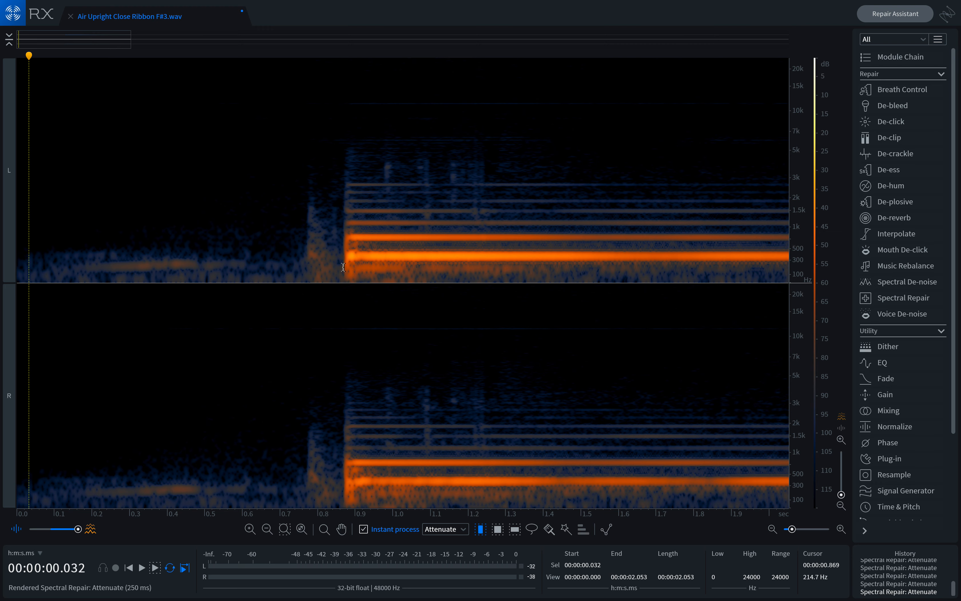
drag(343, 255, 3, 275)
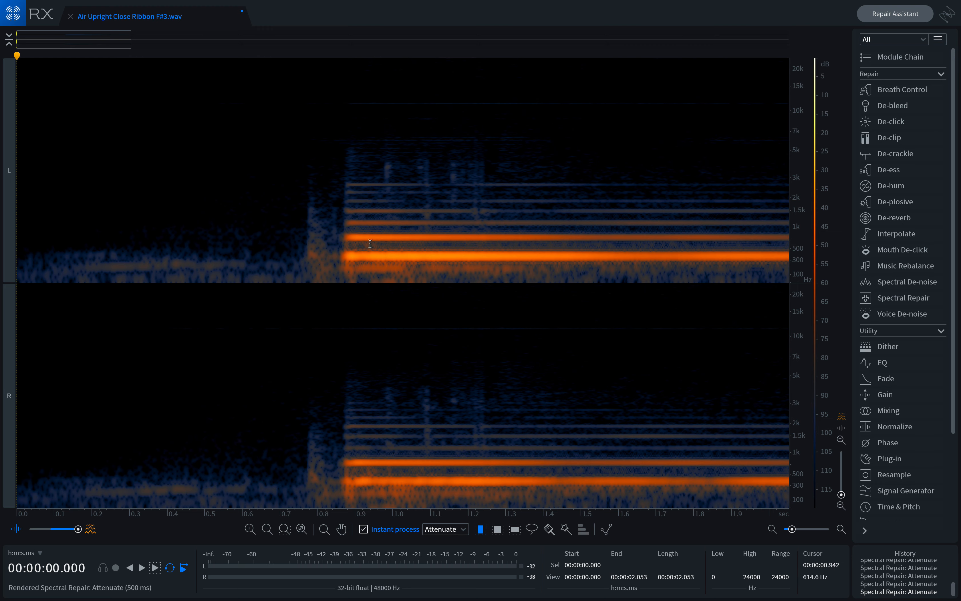
Step: Attenuate the low-level noise from the start to about 0.64 s once more with a time selection
shift+click(345, 245)
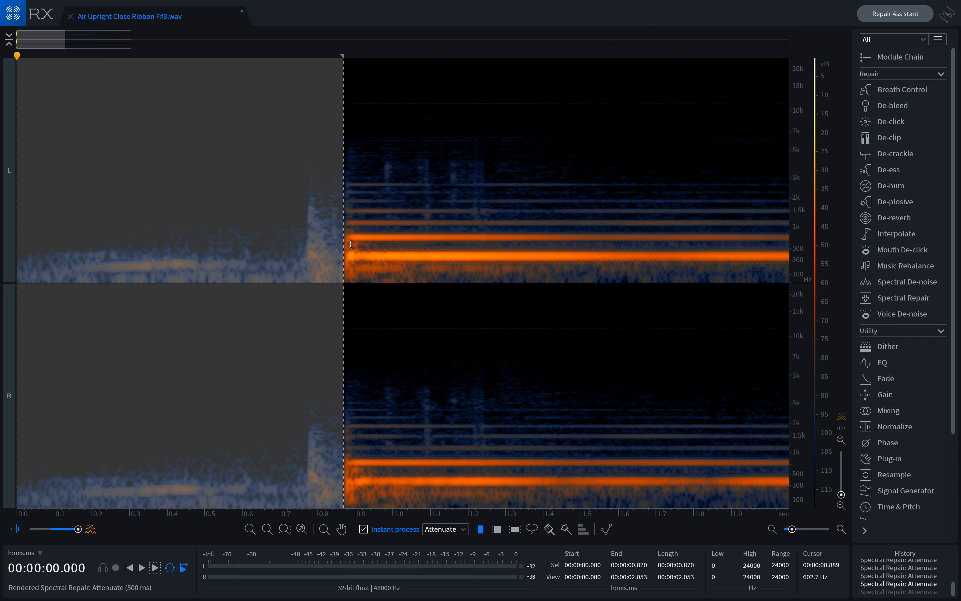
click(263, 258)
drag(264, 258, 2, 232)
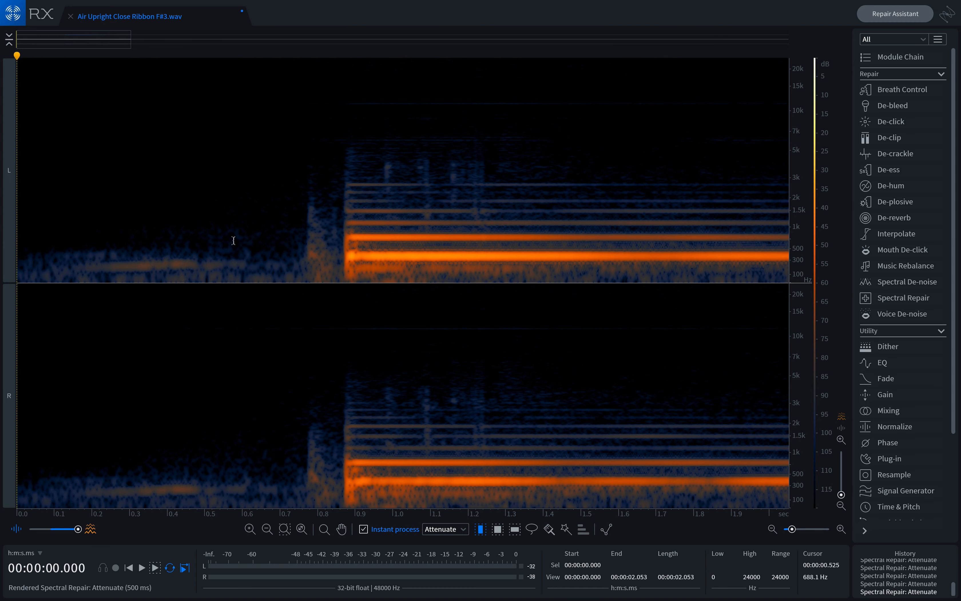